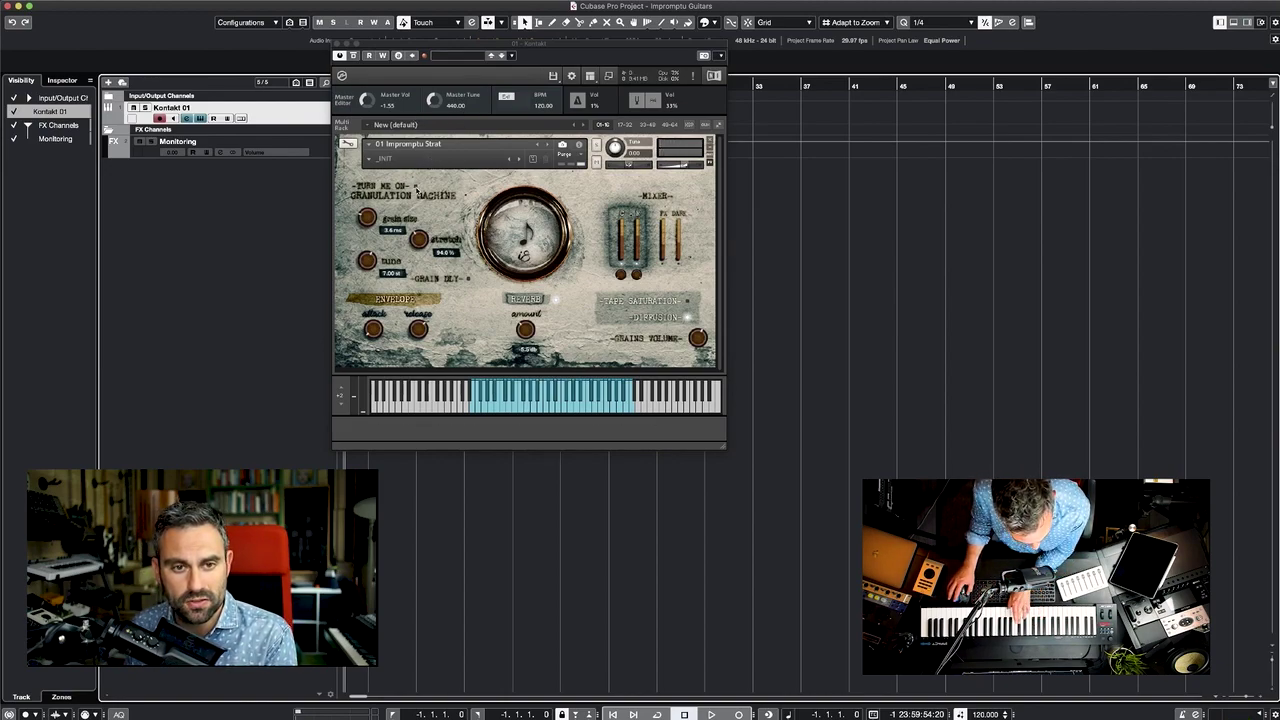
Raise the Impromptu Strat granulation machine's grain size to about 15.1 ms and its stretch to about 172.5 %.
{"action": "left_click_drag", "start_coordinate": [371, 220], "coordinate": [376, 199]}
{"action": "left_click_drag", "start_coordinate": [420, 242], "coordinate": [435, 197]}
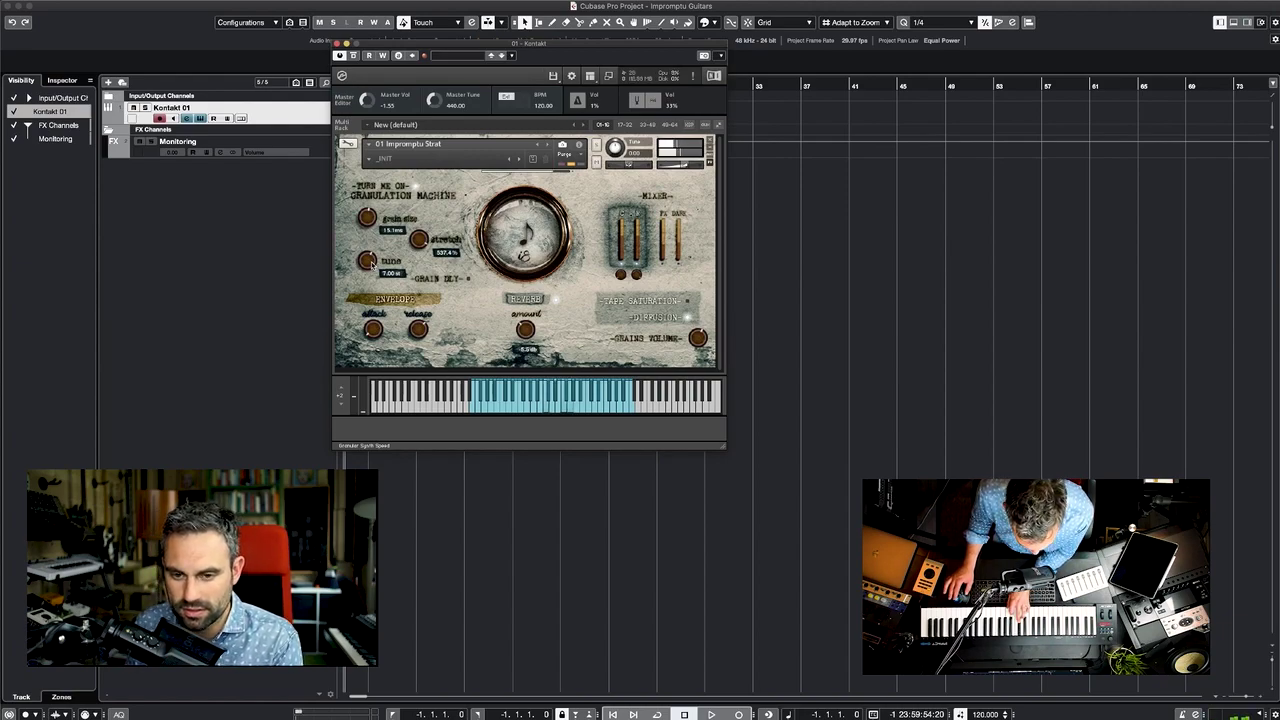
{"action": "left_click_drag", "start_coordinate": [422, 240], "coordinate": [424, 252]}
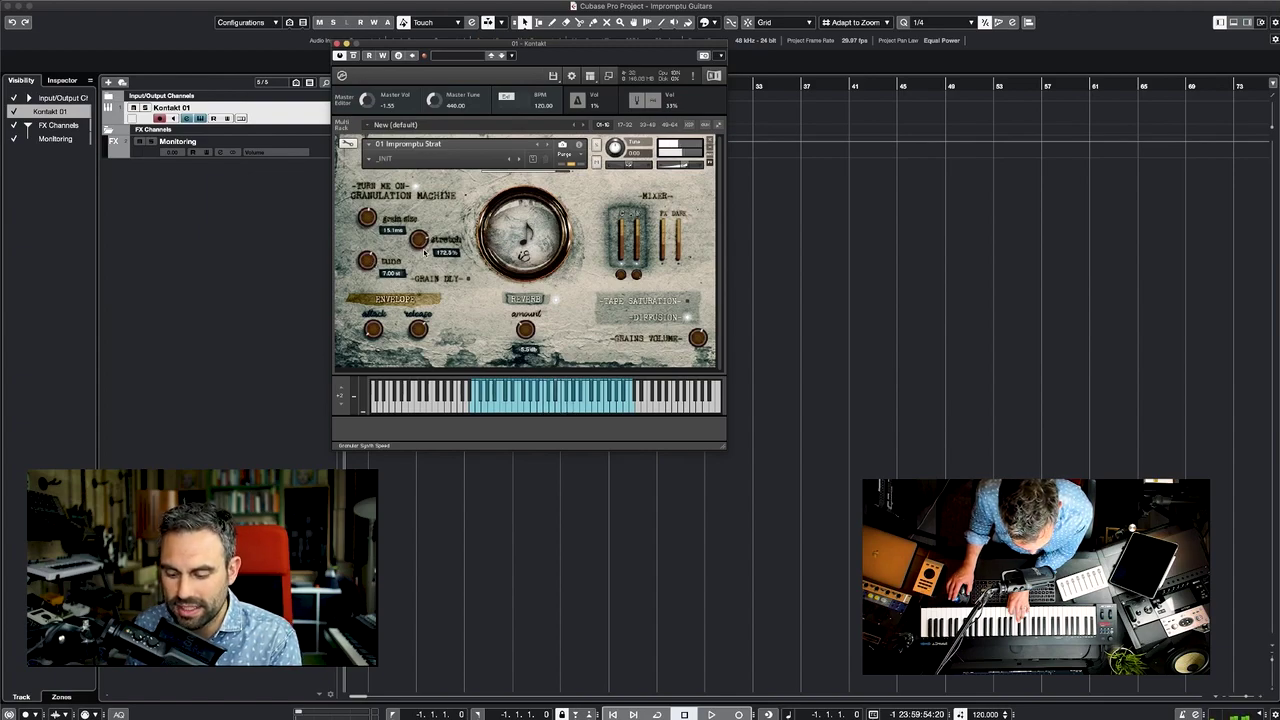
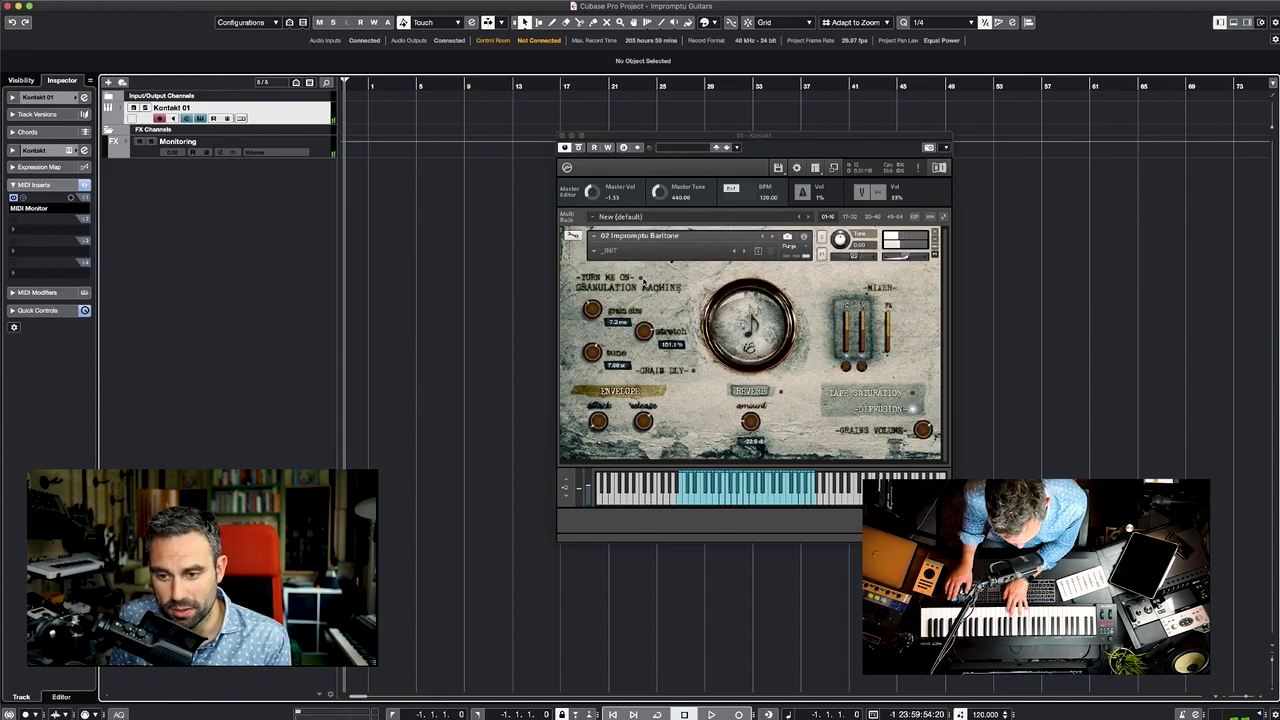
Turn on the Impromptu Baritone granulation machine, tune the grains to -12.00 st, and adjust the stretch and grain size.
{"action": "left_click", "coordinate": [647, 284]}
{"action": "left_click_drag", "start_coordinate": [588, 362], "coordinate": [589, 370]}
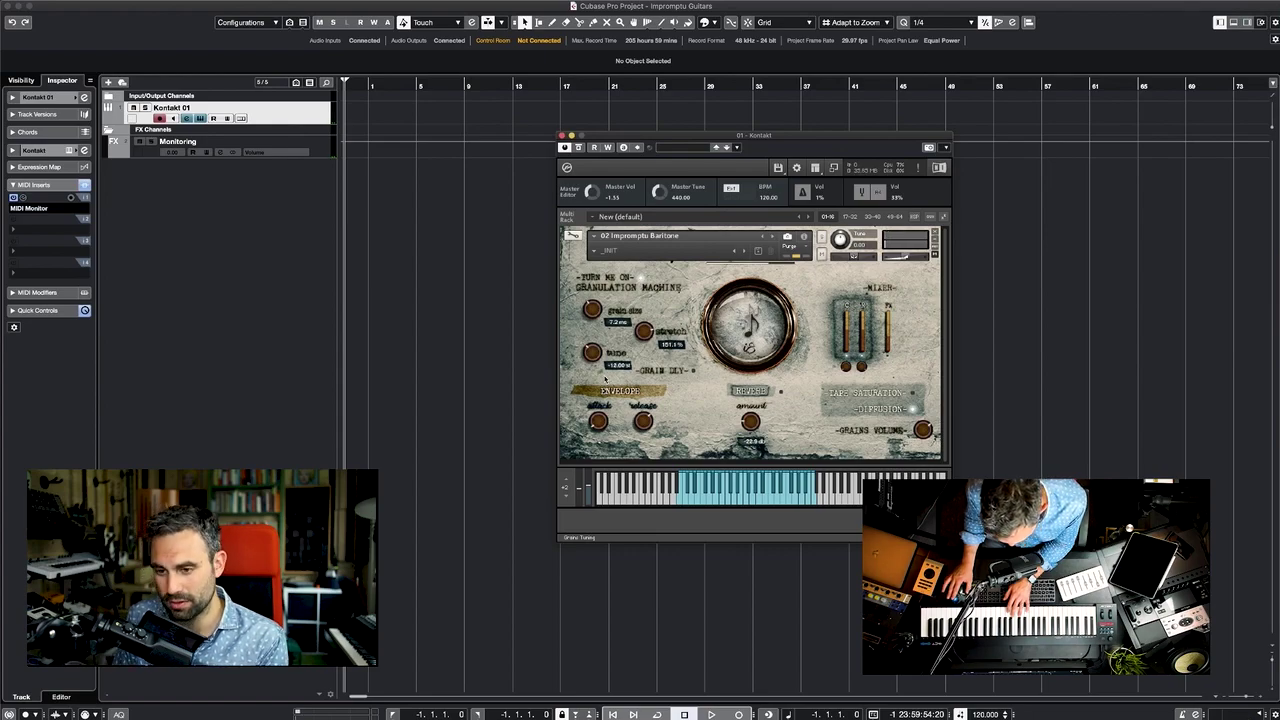
{"action": "left_click_drag", "start_coordinate": [645, 334], "coordinate": [593, 303]}
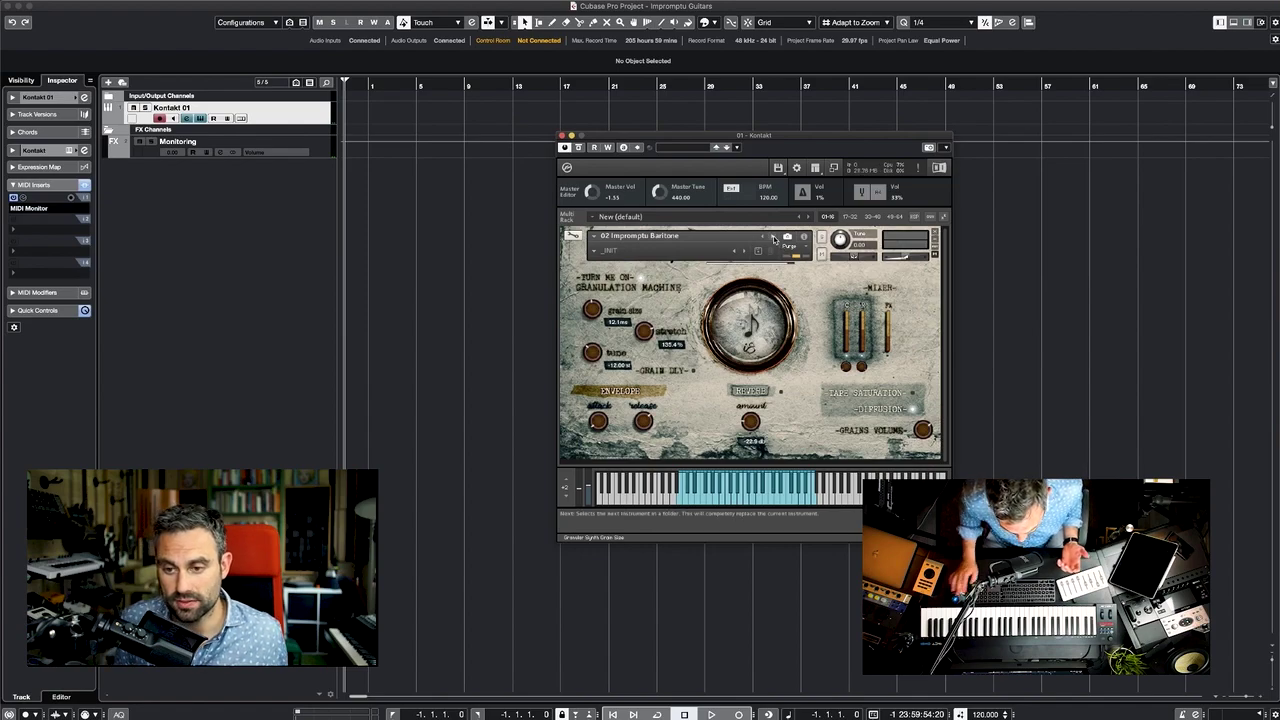
Load Impromptu Strat Harmonics as the next instrument, reposition the Kontakt window, and adjust the grain tune.
{"action": "left_click", "coordinate": [773, 238]}
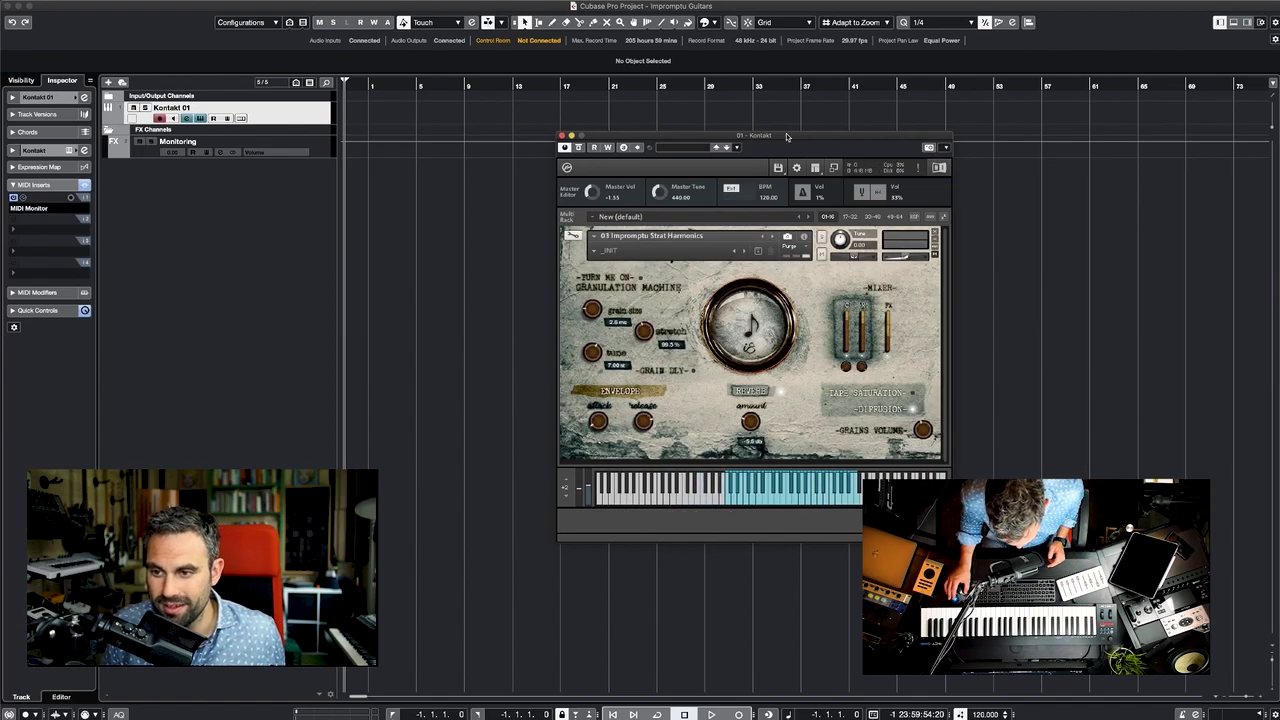
{"action": "left_click_drag", "start_coordinate": [786, 136], "coordinate": [756, 95]}
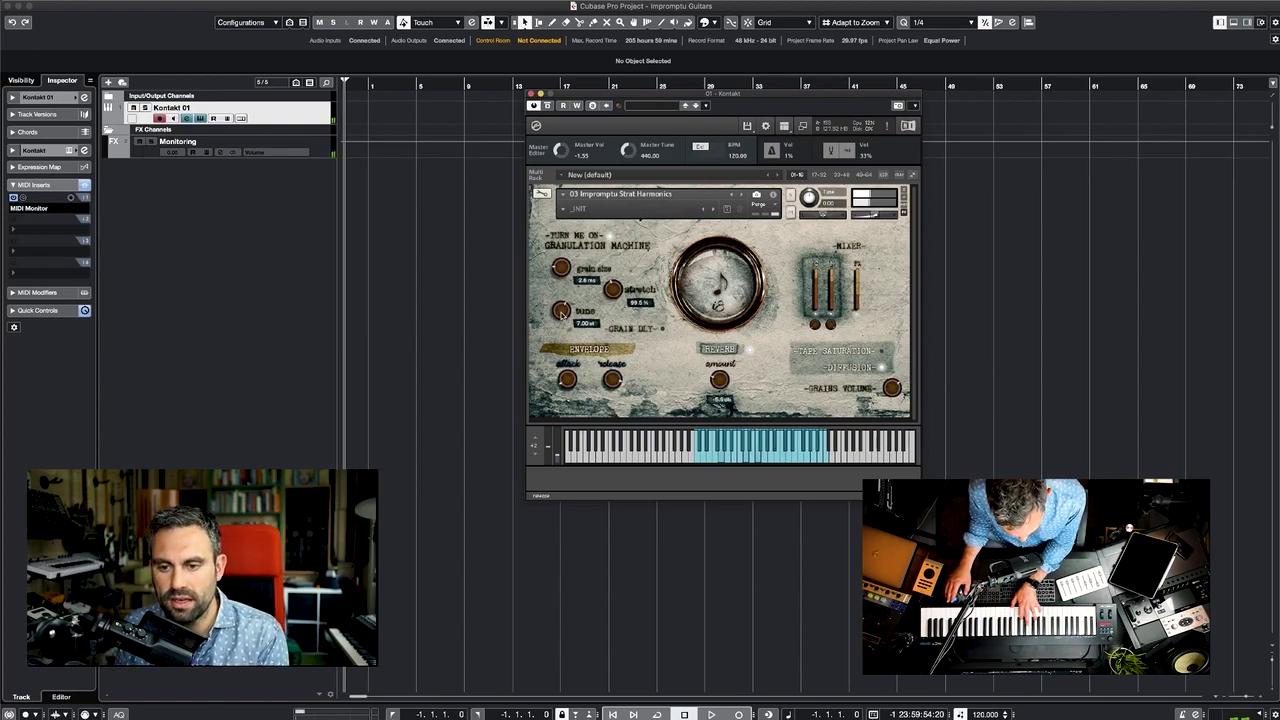
{"action": "left_click_drag", "start_coordinate": [563, 316], "coordinate": [563, 311]}
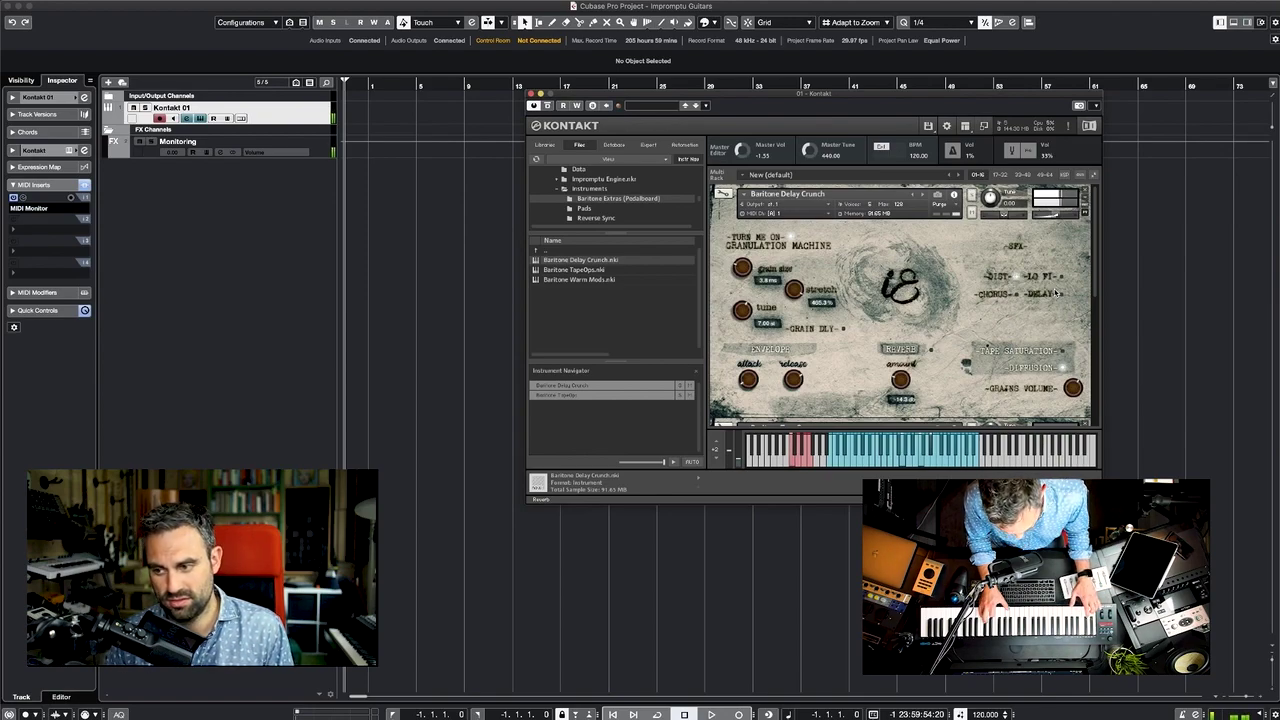
Advance from Baritone Delay Crunch through Baritone TapeOps to Baritone Warm Mods.
{"action": "left_click", "coordinate": [924, 197]}
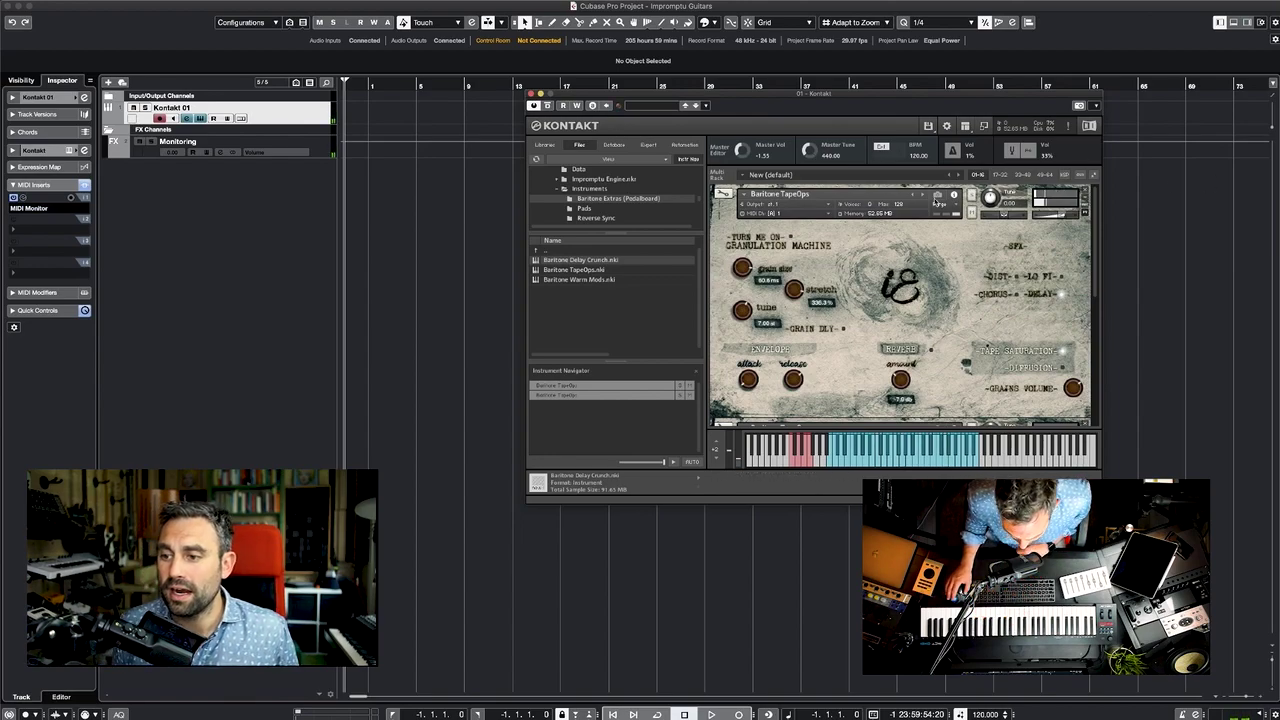
{"action": "left_click", "coordinate": [924, 199]}
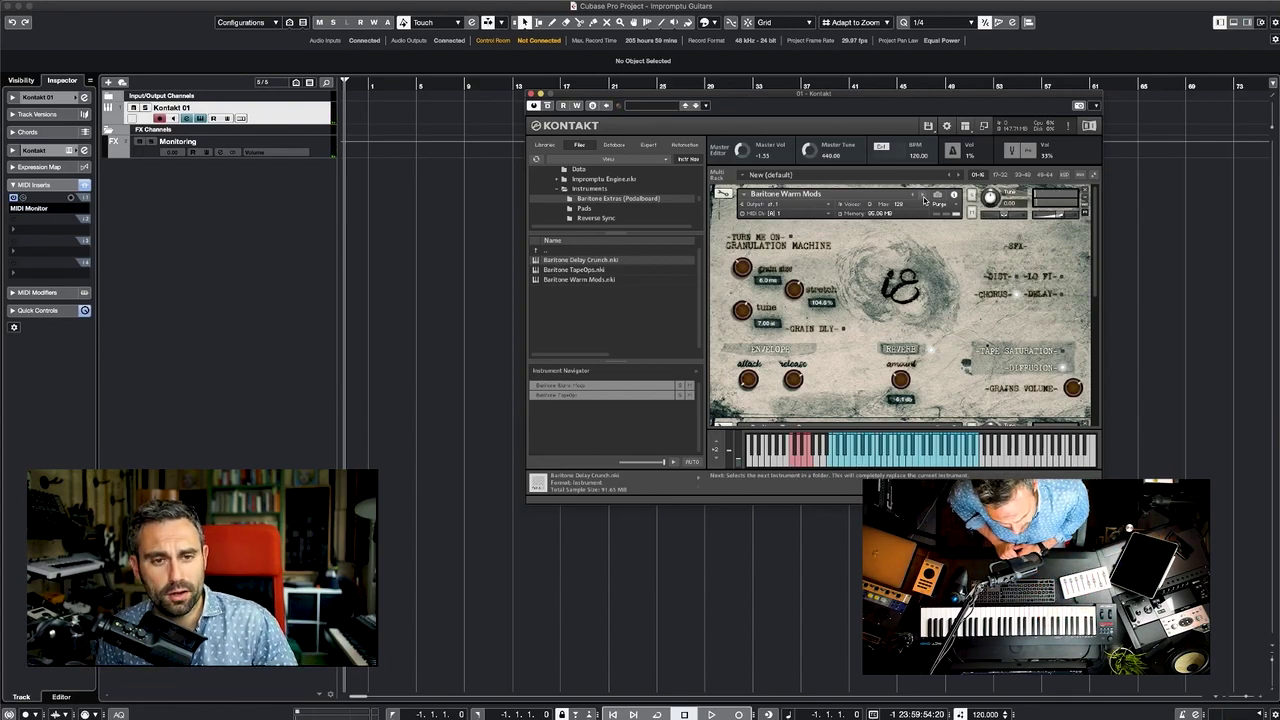
Load Pads Glitter from the Pads folder and set its motion LFO rate to 1/16.
{"action": "left_click", "coordinate": [596, 207]}
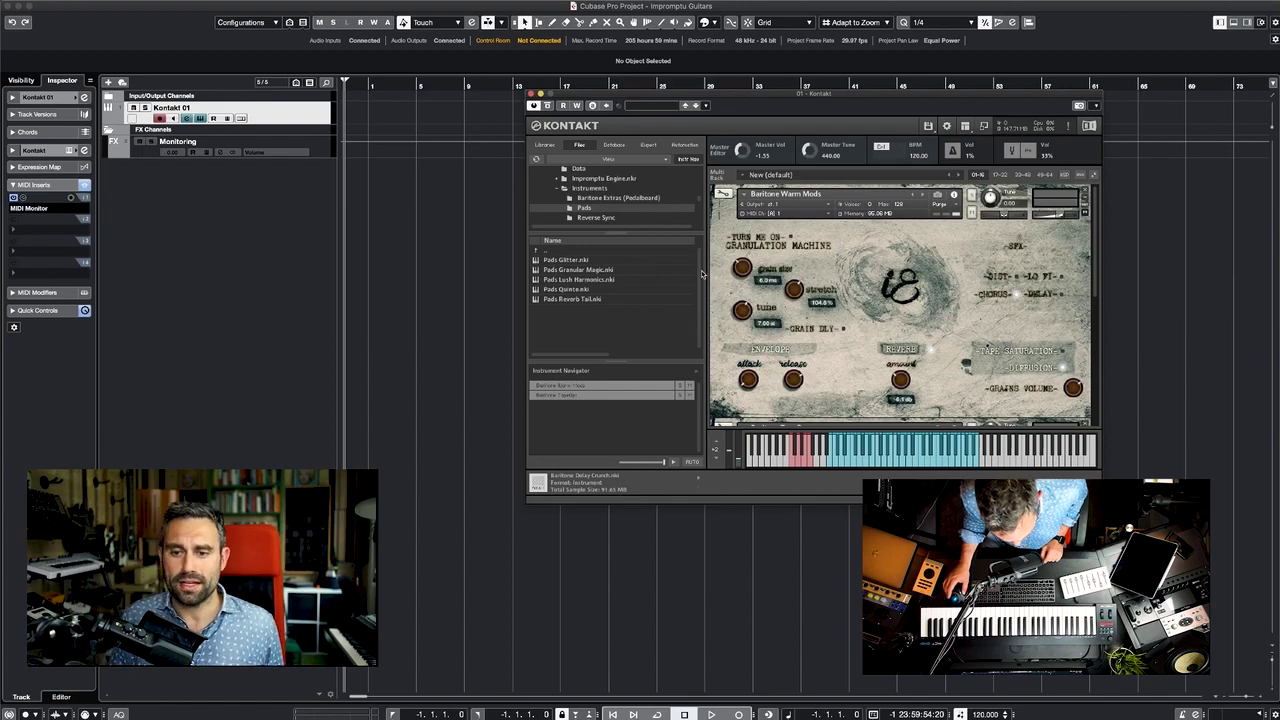
{"action": "left_click", "coordinate": [631, 261]}
{"action": "double_click", "coordinate": [631, 261]}
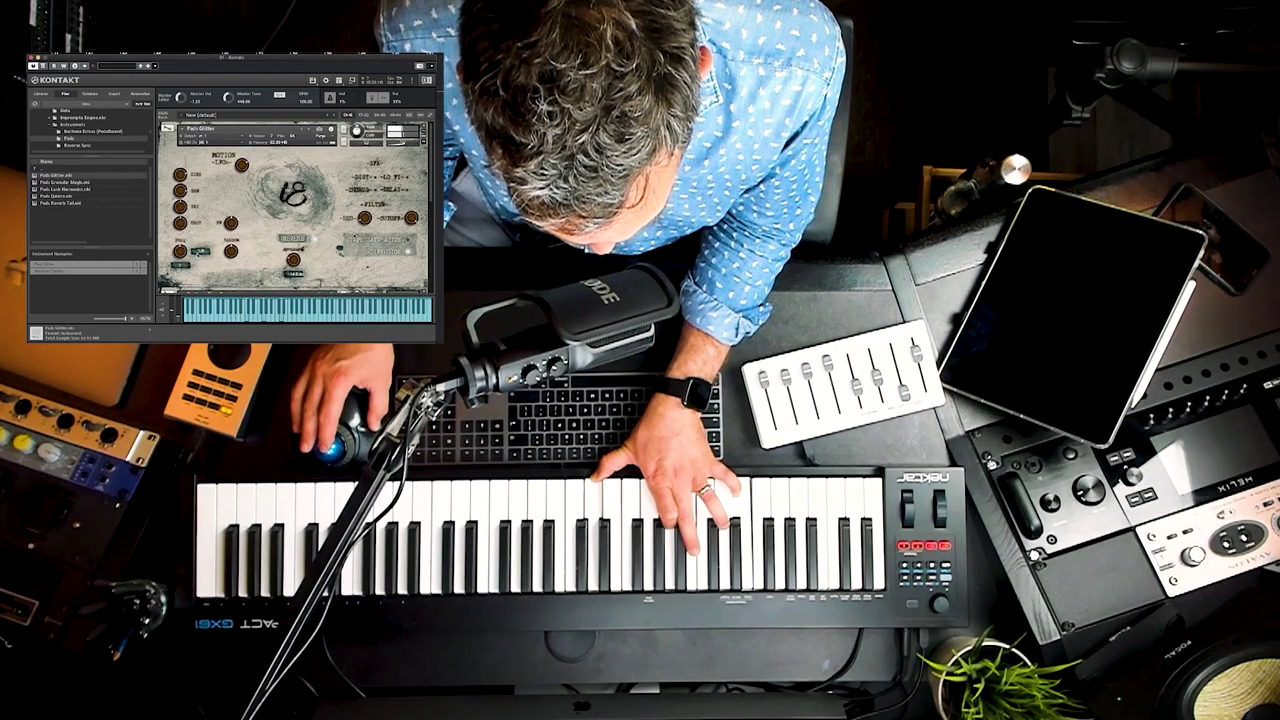
{"action": "left_click", "coordinate": [200, 251]}
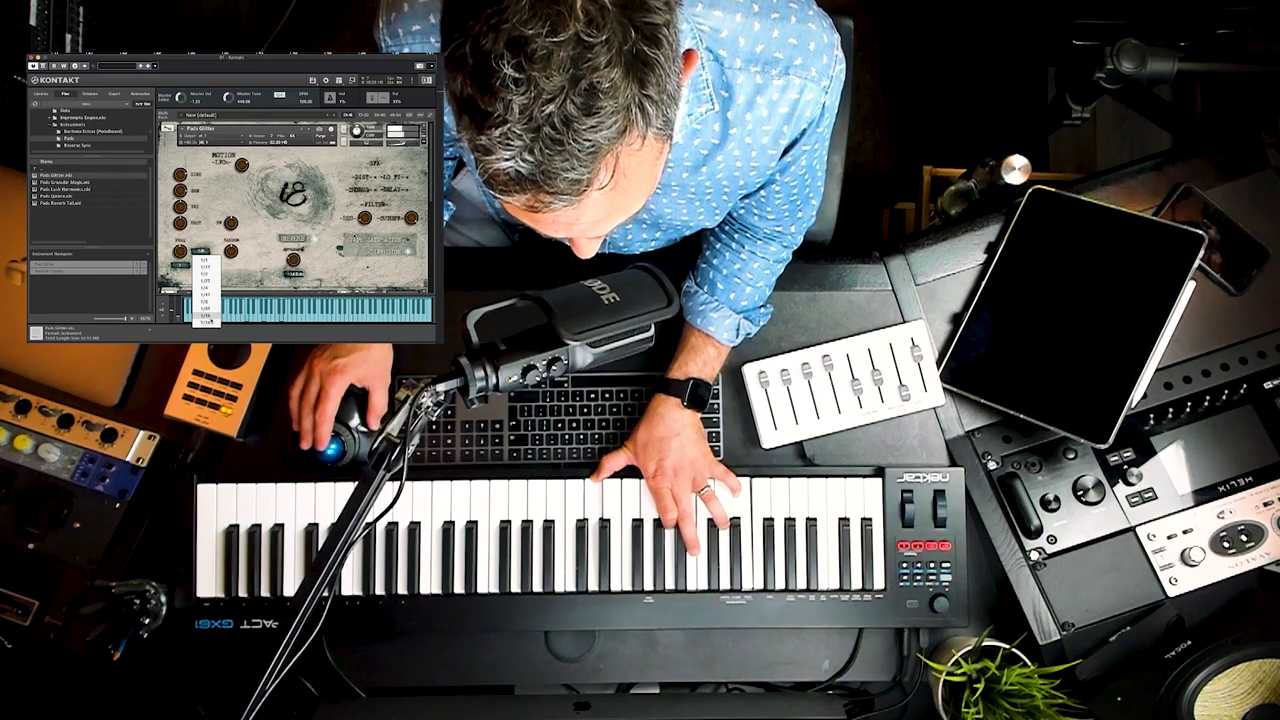
{"action": "left_click", "coordinate": [208, 318]}
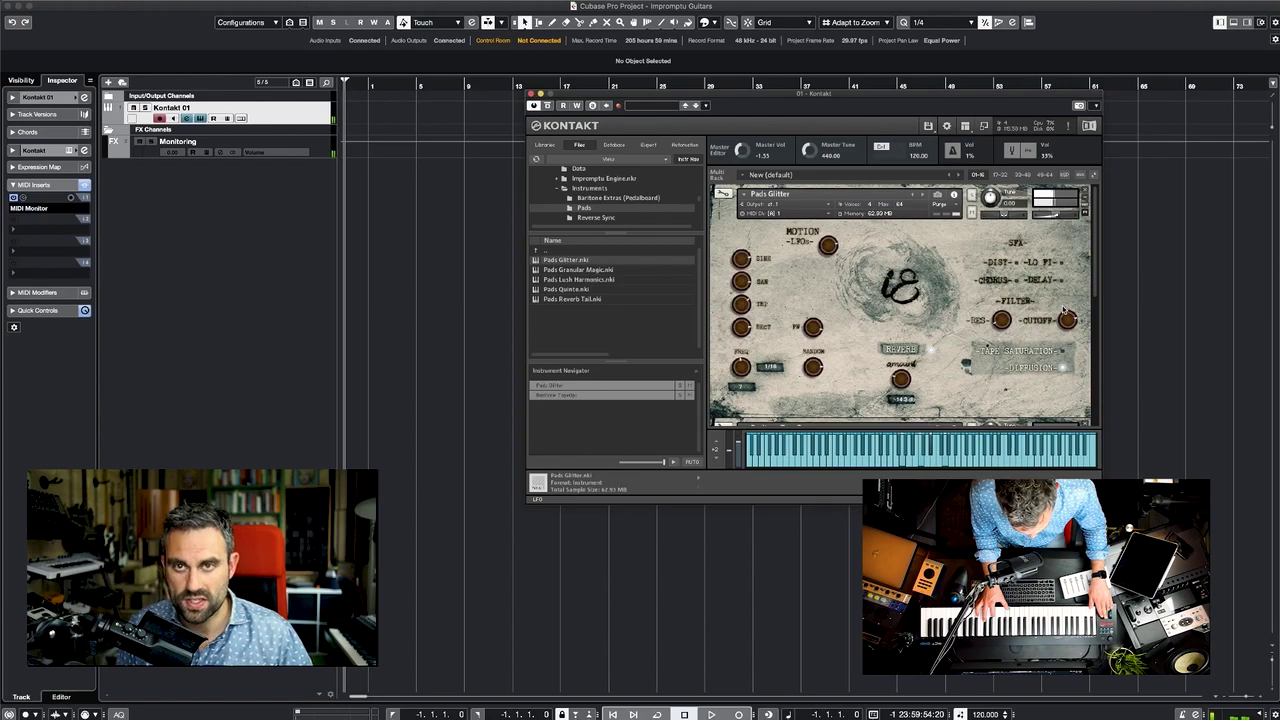
Load Pads Granular Magic and start MIDI CC learning for its motion LFO knob.
{"action": "left_click", "coordinate": [923, 197]}
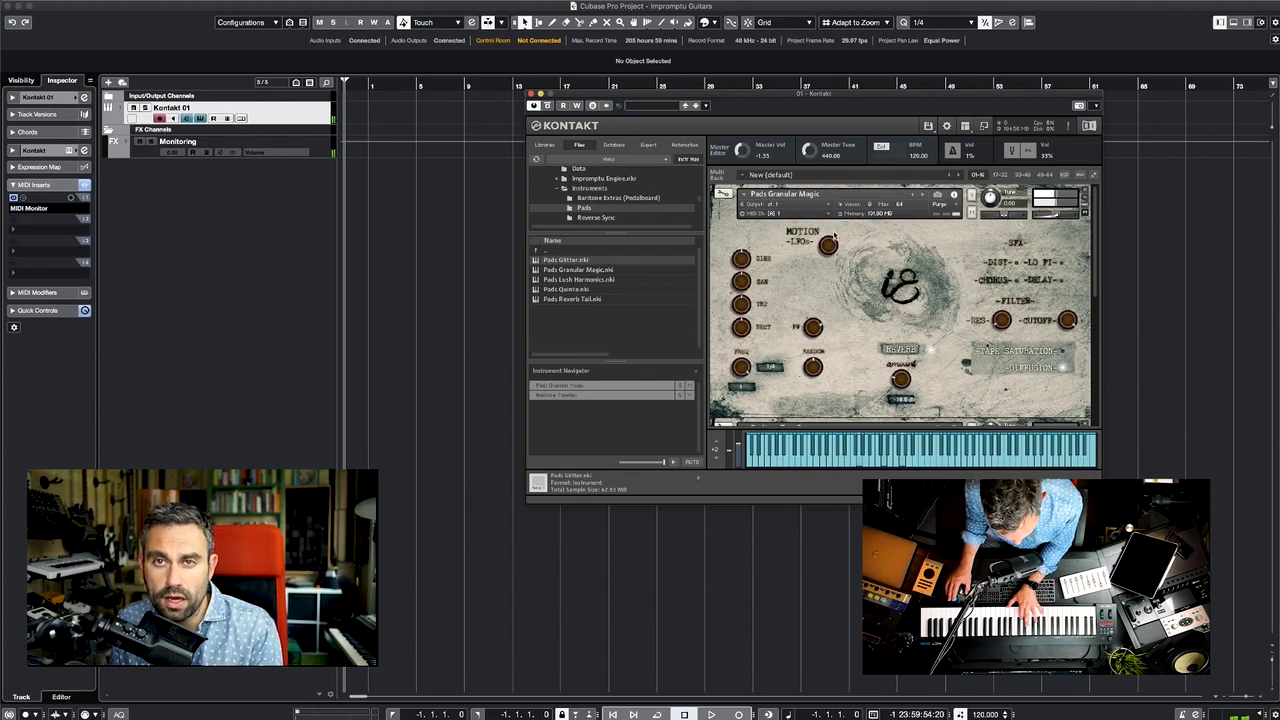
{"action": "right_click", "coordinate": [834, 238]}
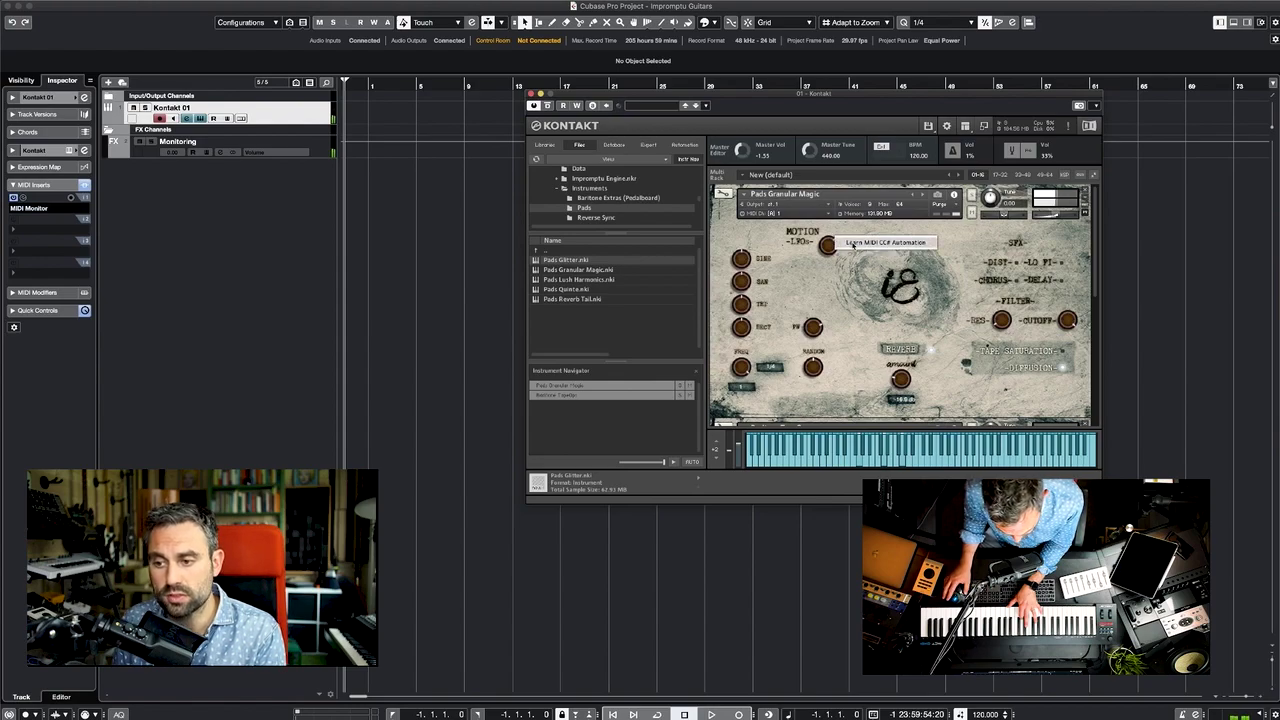
{"action": "left_click", "coordinate": [853, 243]}
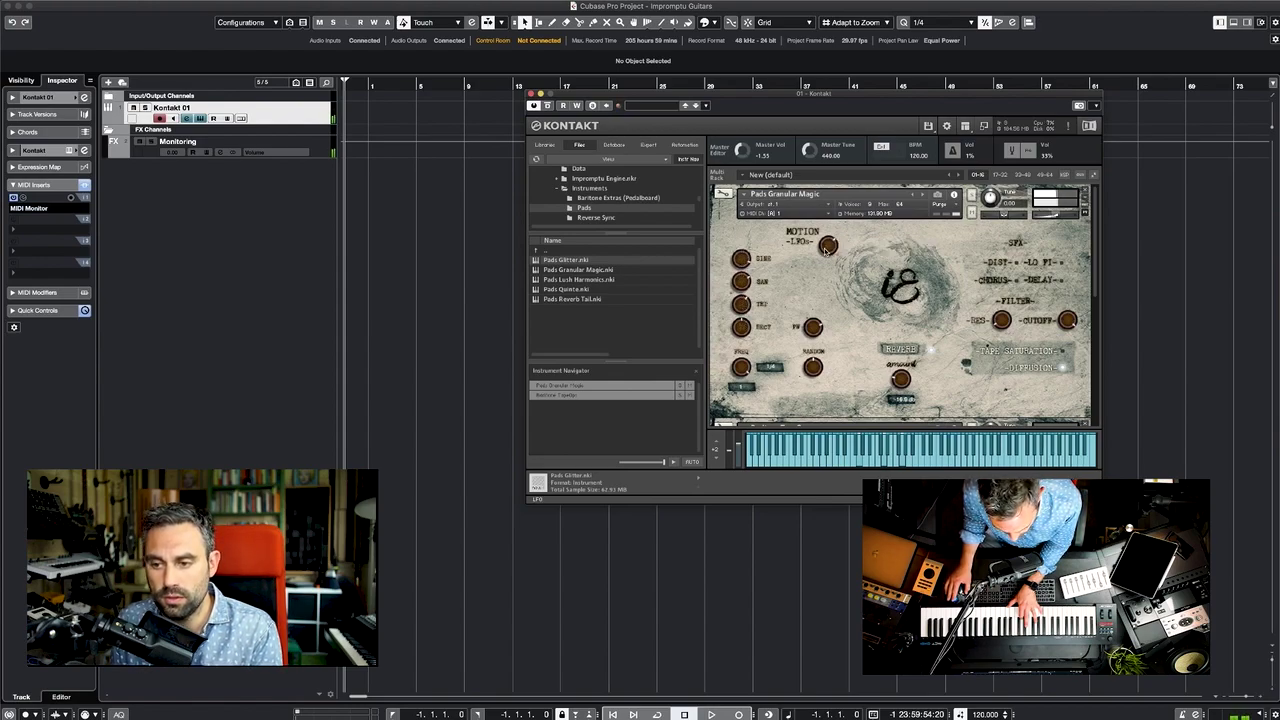
{"action": "right_click", "coordinate": [827, 249]}
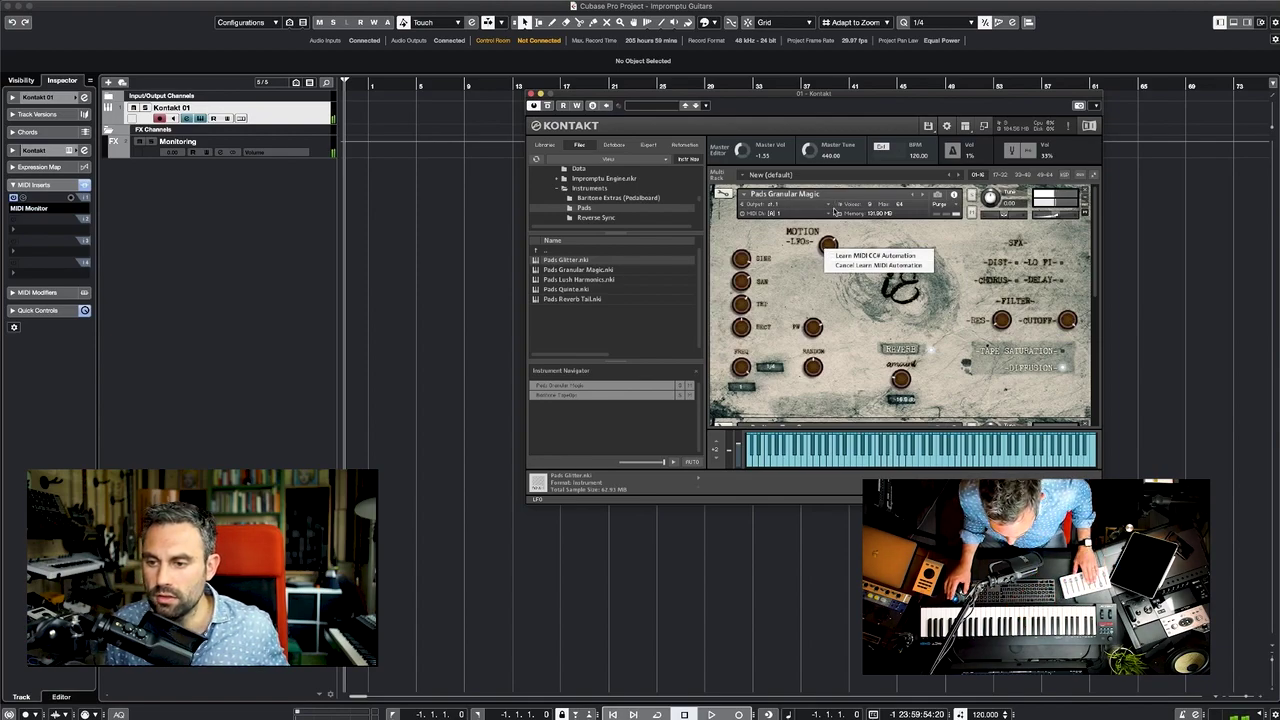
{"action": "left_click", "coordinate": [835, 220]}
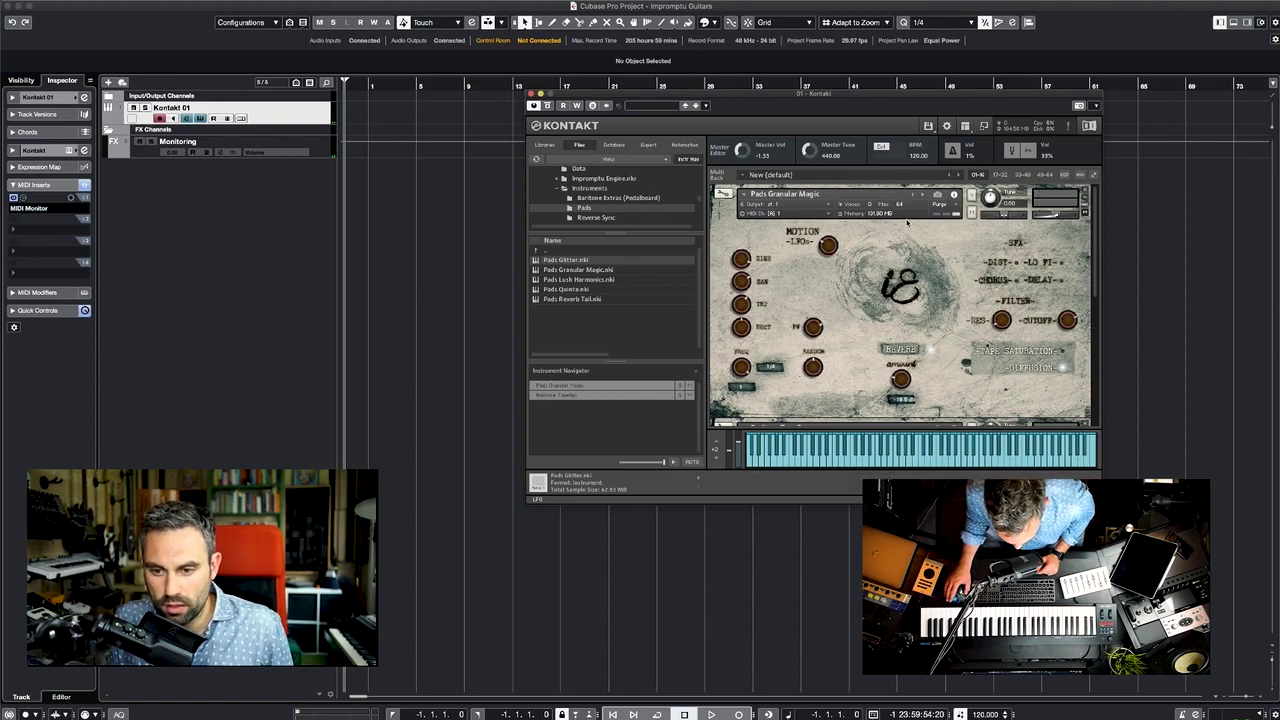
Load Pads Lush Harmonics, replace it with Pads Quinte, and select Pads Reverb Tail in the Pads folder.
{"action": "left_click", "coordinate": [924, 195]}
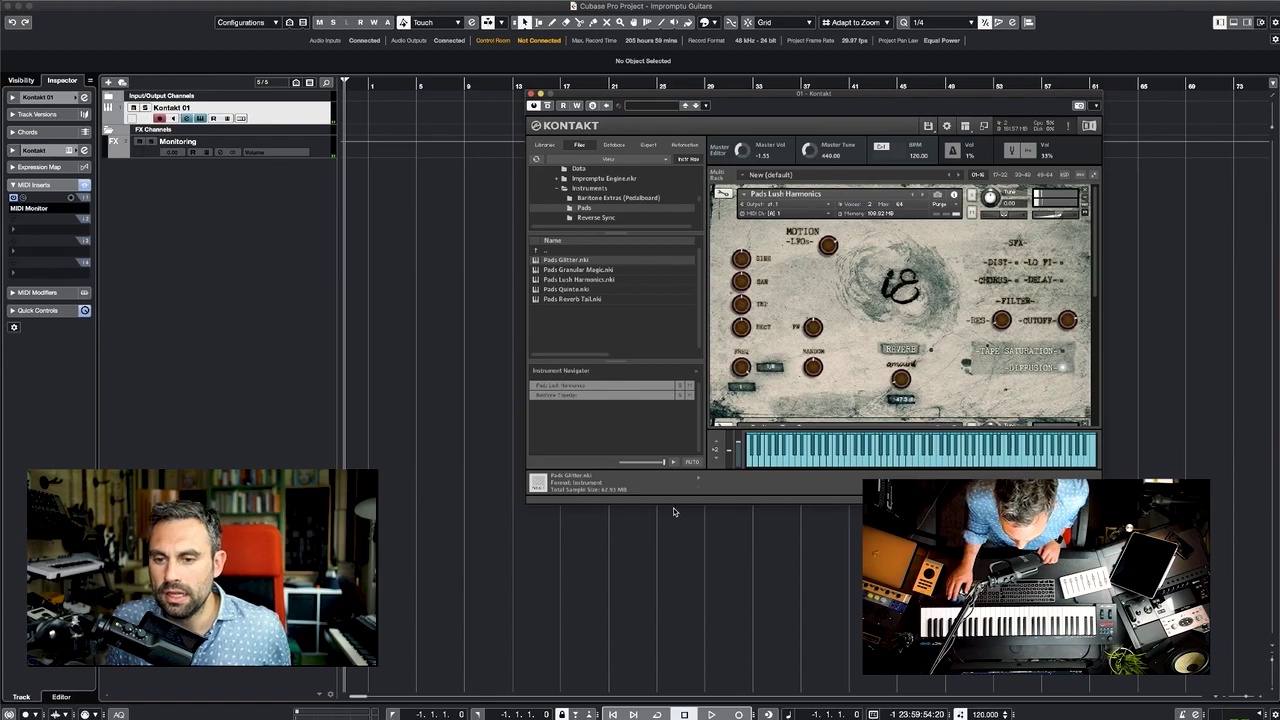
{"action": "left_click", "coordinate": [631, 292]}
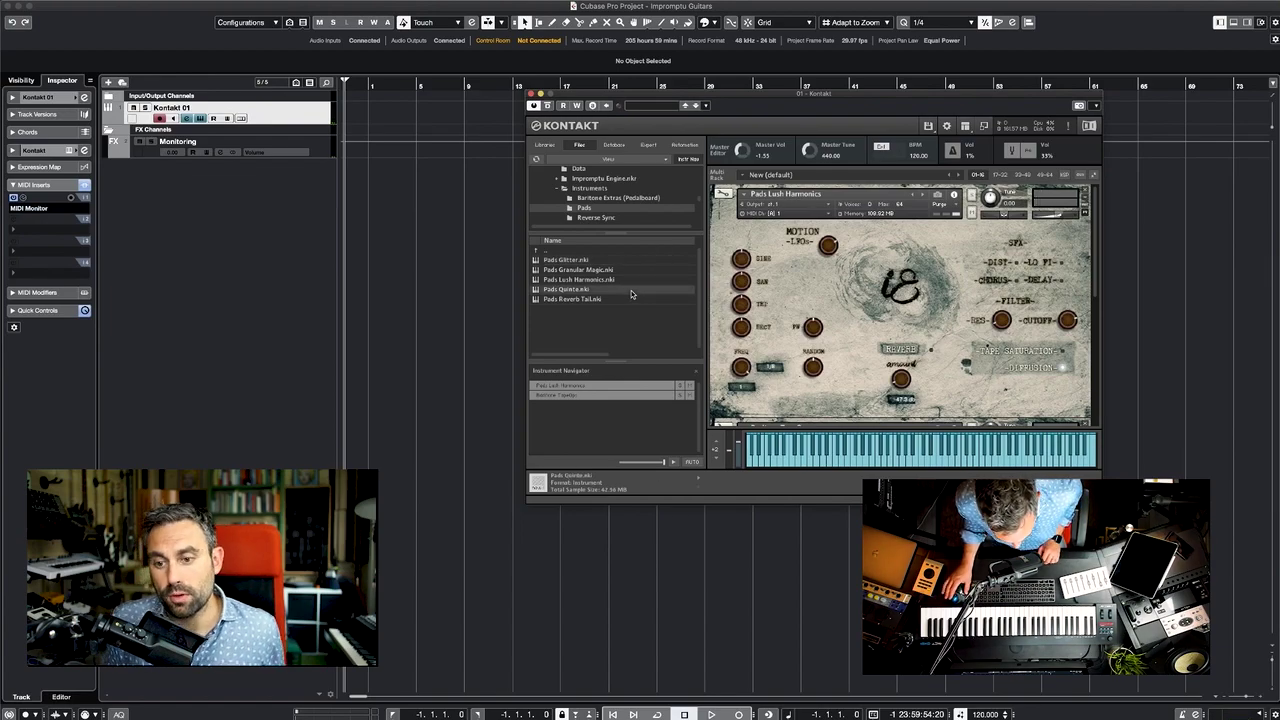
{"action": "left_click_drag", "start_coordinate": [631, 292], "coordinate": [895, 233]}
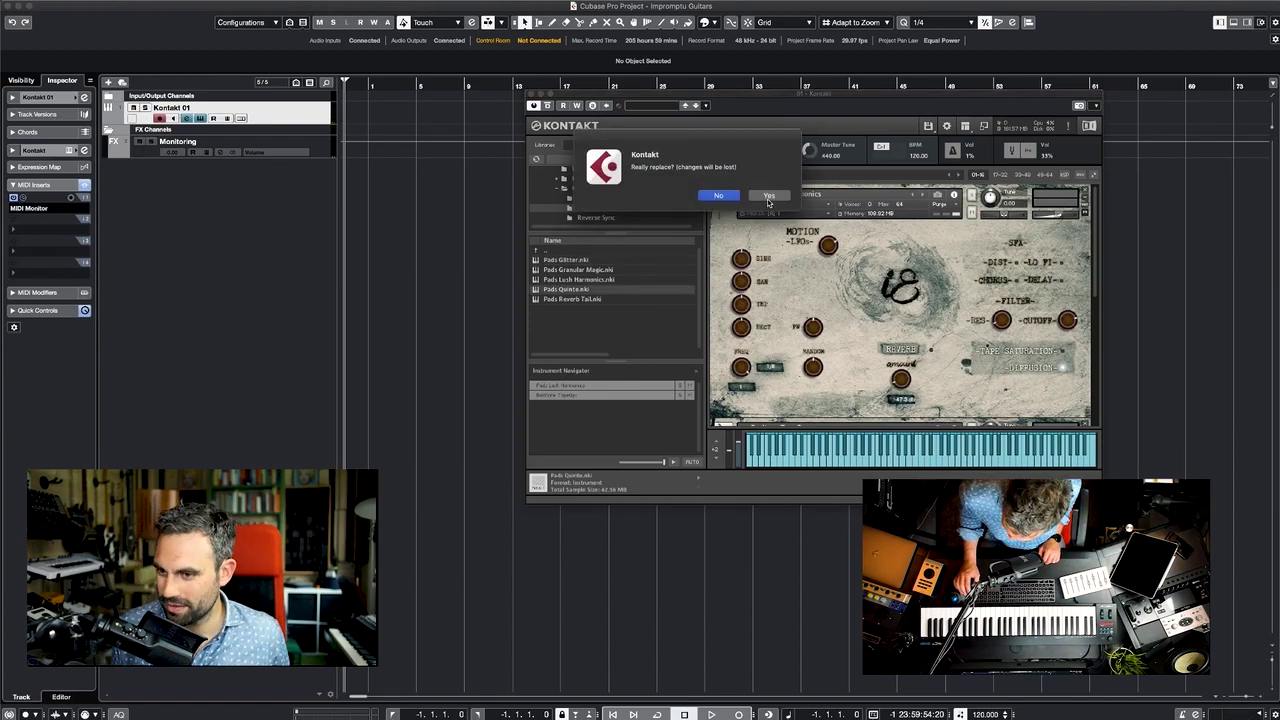
{"action": "left_click", "coordinate": [768, 196]}
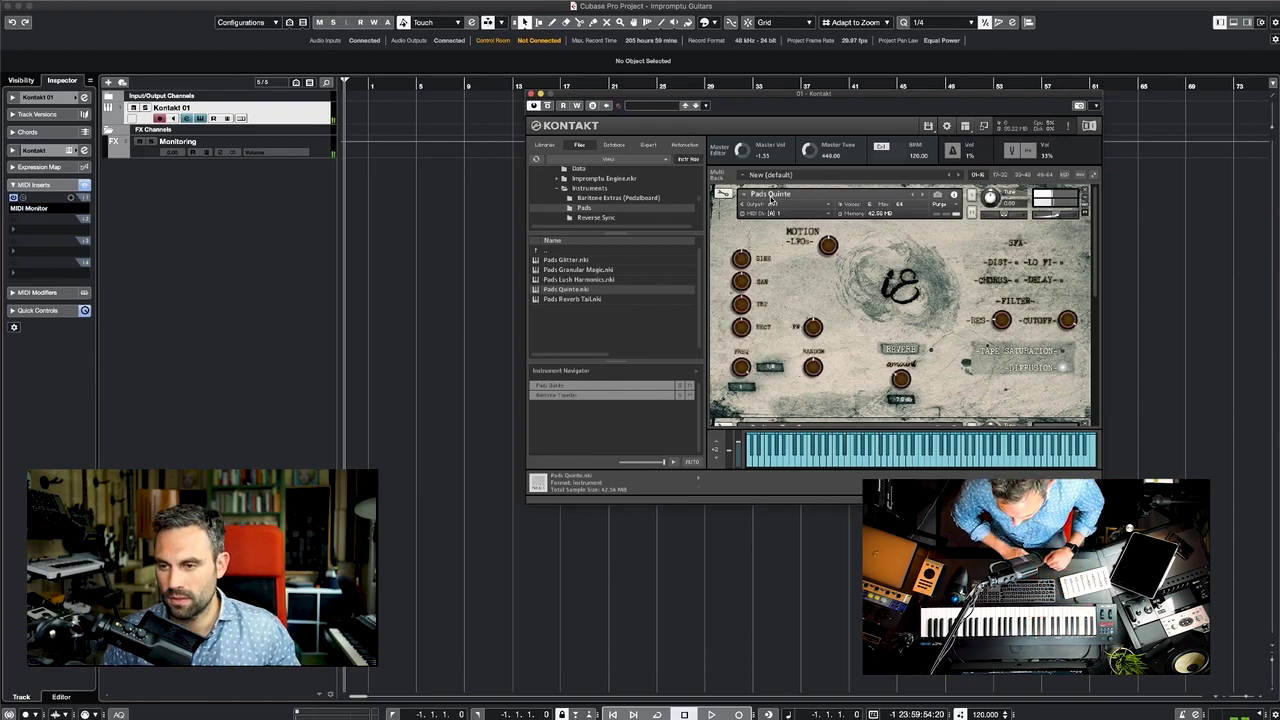
{"action": "left_click", "coordinate": [570, 299]}
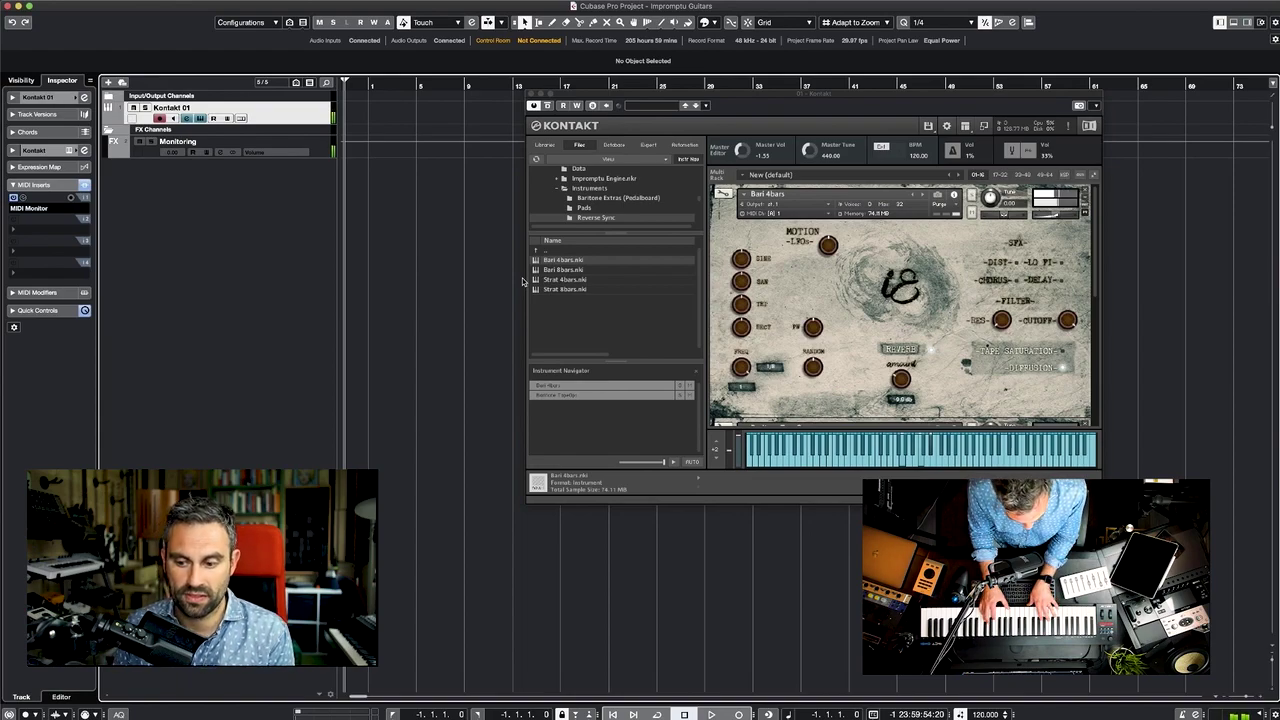
Set the project tempo to 180 BPM.
{"action": "double_click", "coordinate": [986, 714]}
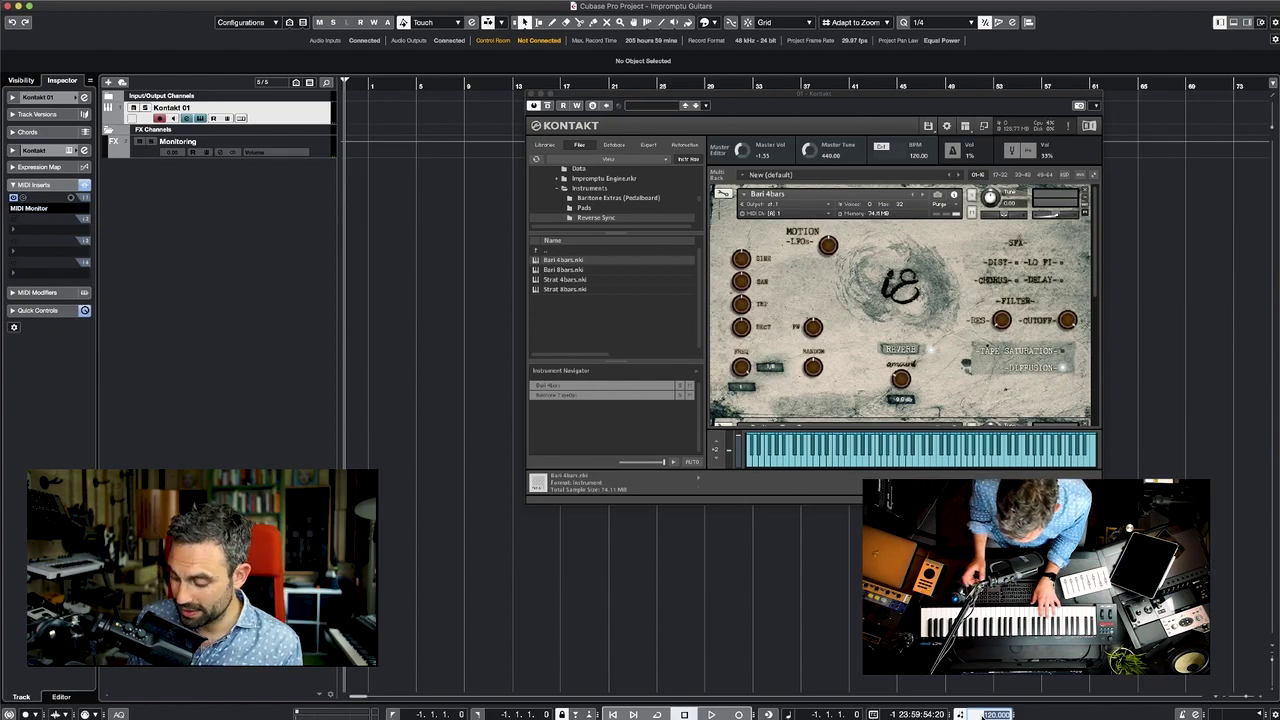
{"action": "type", "text": "180"}
{"action": "key", "text": "Return"}
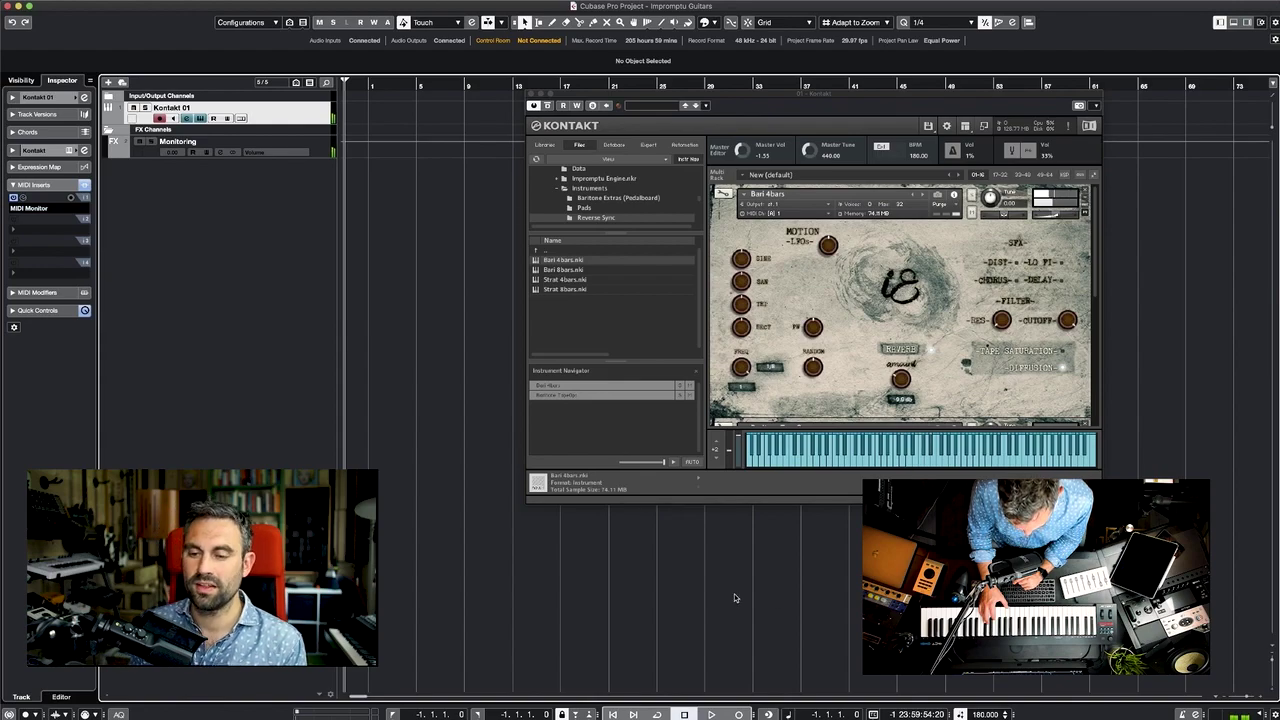
Load Strat 4bars from the Reverse Sync folder in place of Bari 4bars.
{"action": "left_click", "coordinate": [608, 279]}
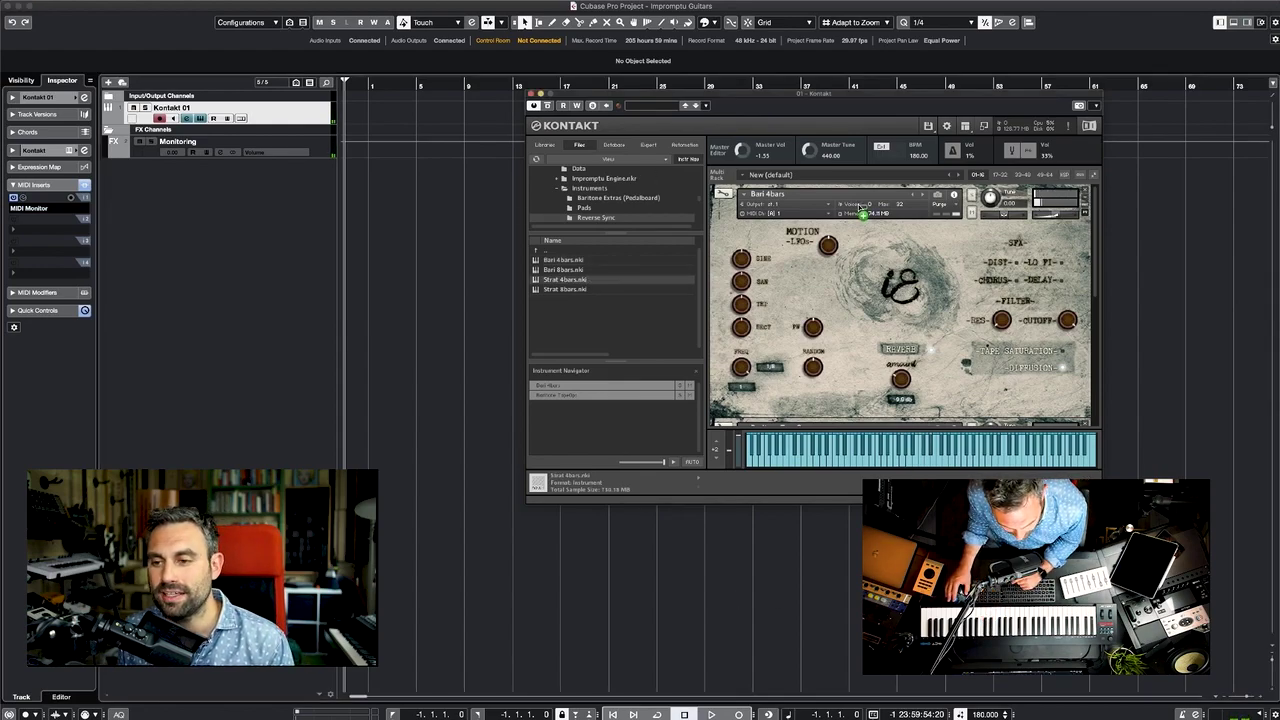
{"action": "left_click_drag", "start_coordinate": [861, 206], "coordinate": [862, 207]}
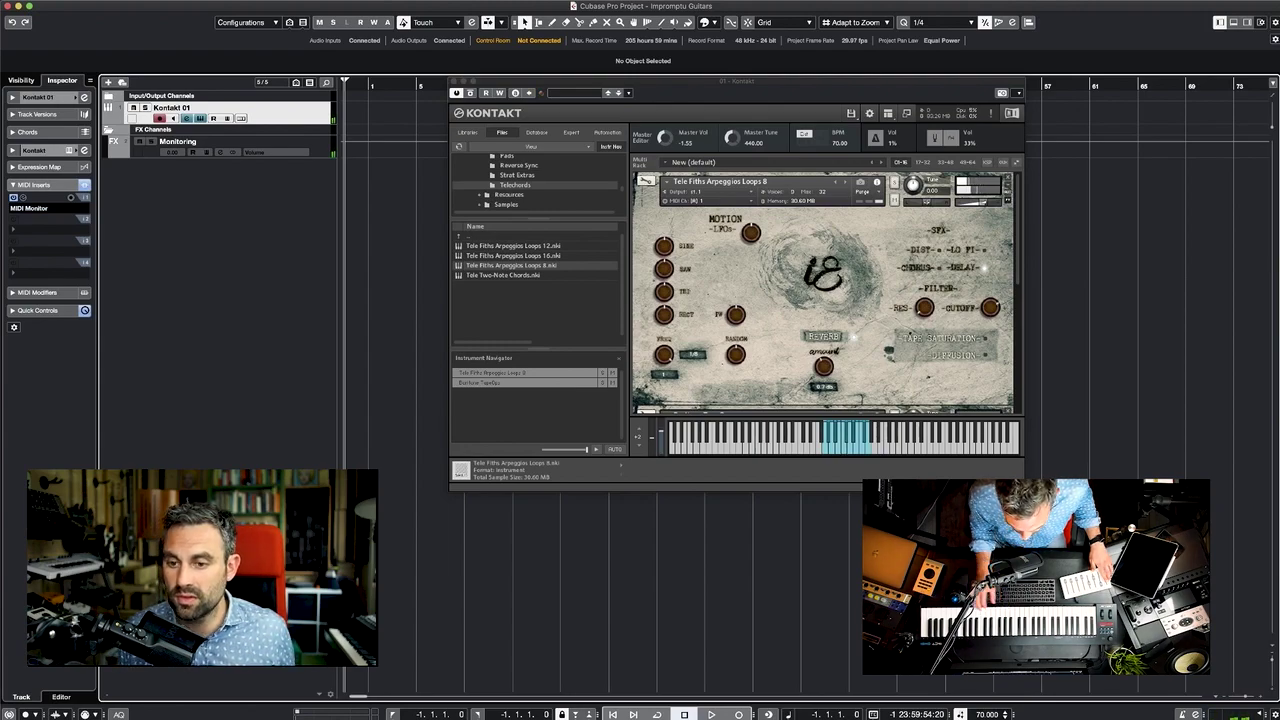
Replace the loaded Tele arpeggio instrument with Tele Fiths Arpeggios Loops 16.
{"action": "left_click", "coordinate": [575, 256]}
{"action": "left_click_drag", "start_coordinate": [575, 256], "coordinate": [755, 240]}
{"action": "left_click", "coordinate": [788, 199]}
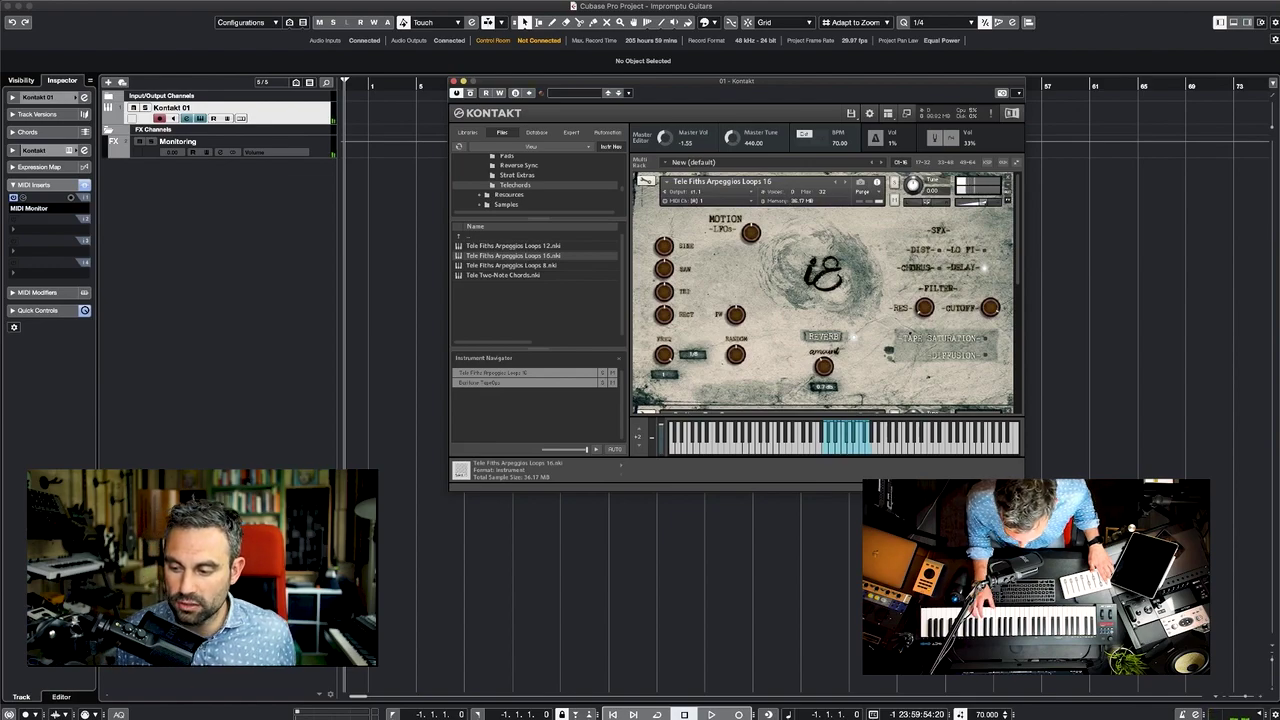
Set the project tempo to 120 BPM for the Tele arpeggio loops.
{"action": "left_click", "coordinate": [984, 714]}
{"action": "type", "text": "120"}
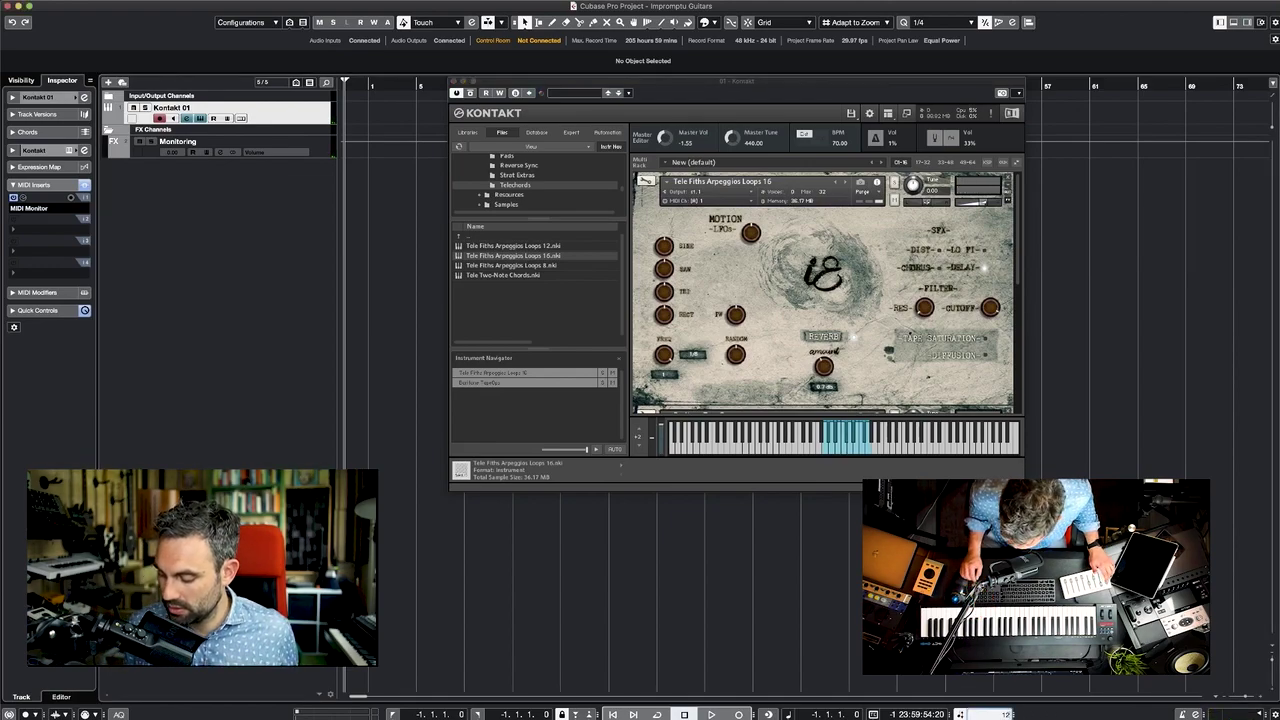
{"action": "key", "text": "Return"}
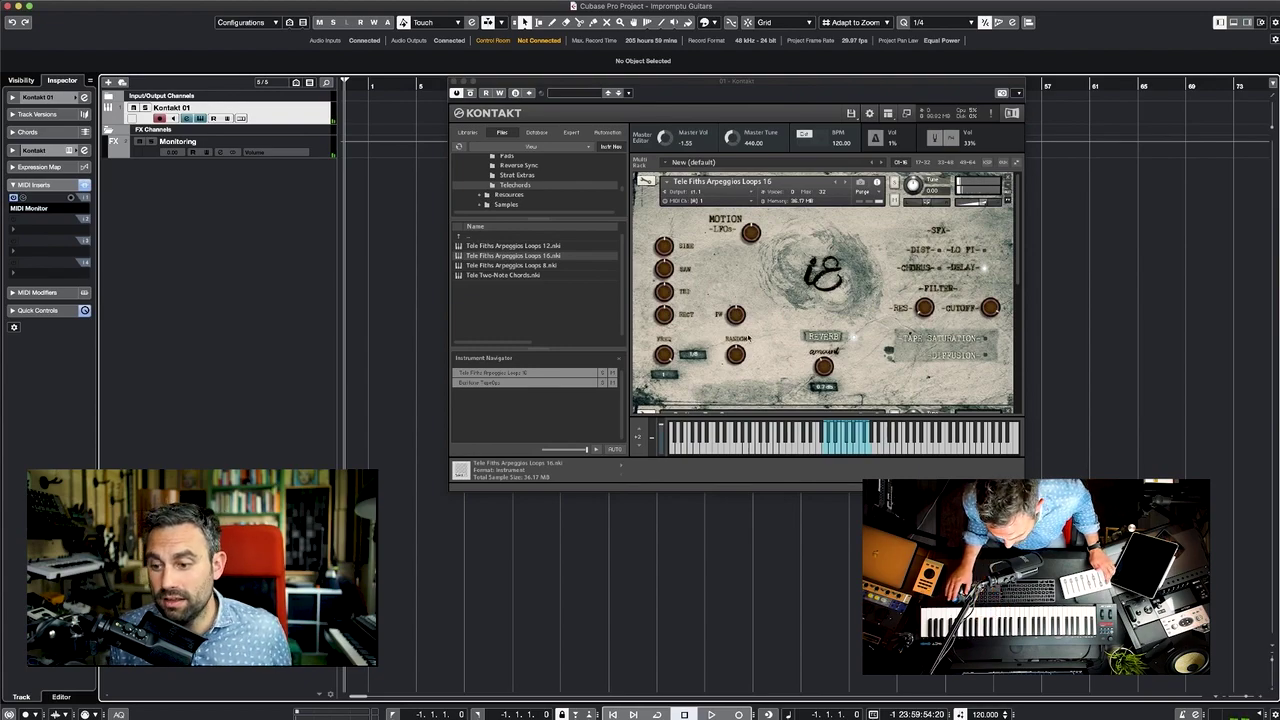
{"action": "left_click", "coordinate": [680, 245]}
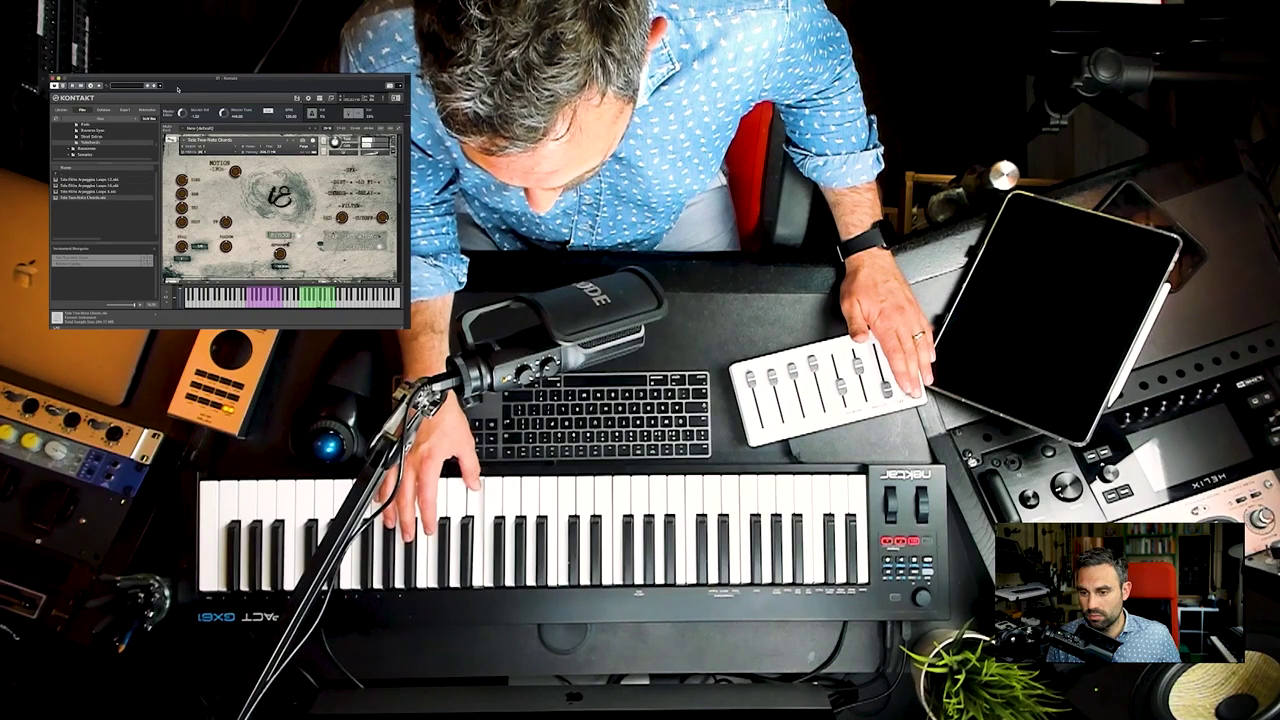
Choose a different motion LFO rate for Tele Two-Note Chords.
{"action": "left_click", "coordinate": [200, 246]}
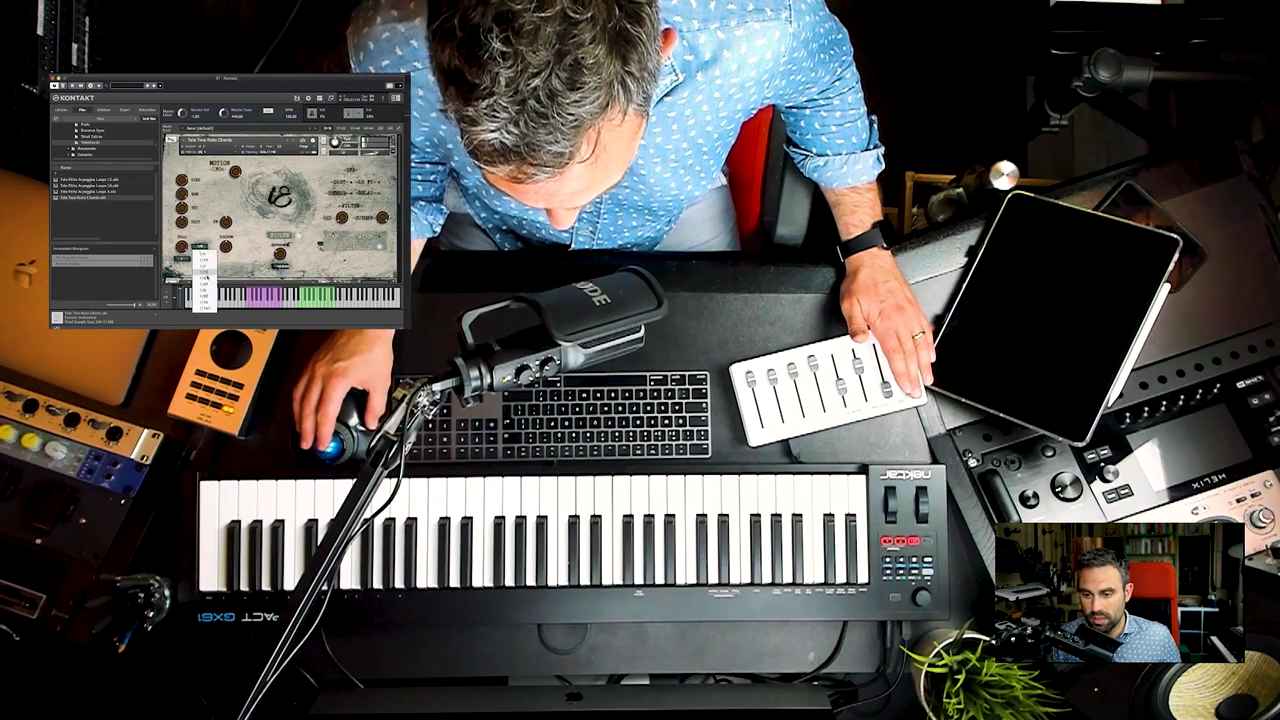
{"action": "left_click", "coordinate": [205, 276]}
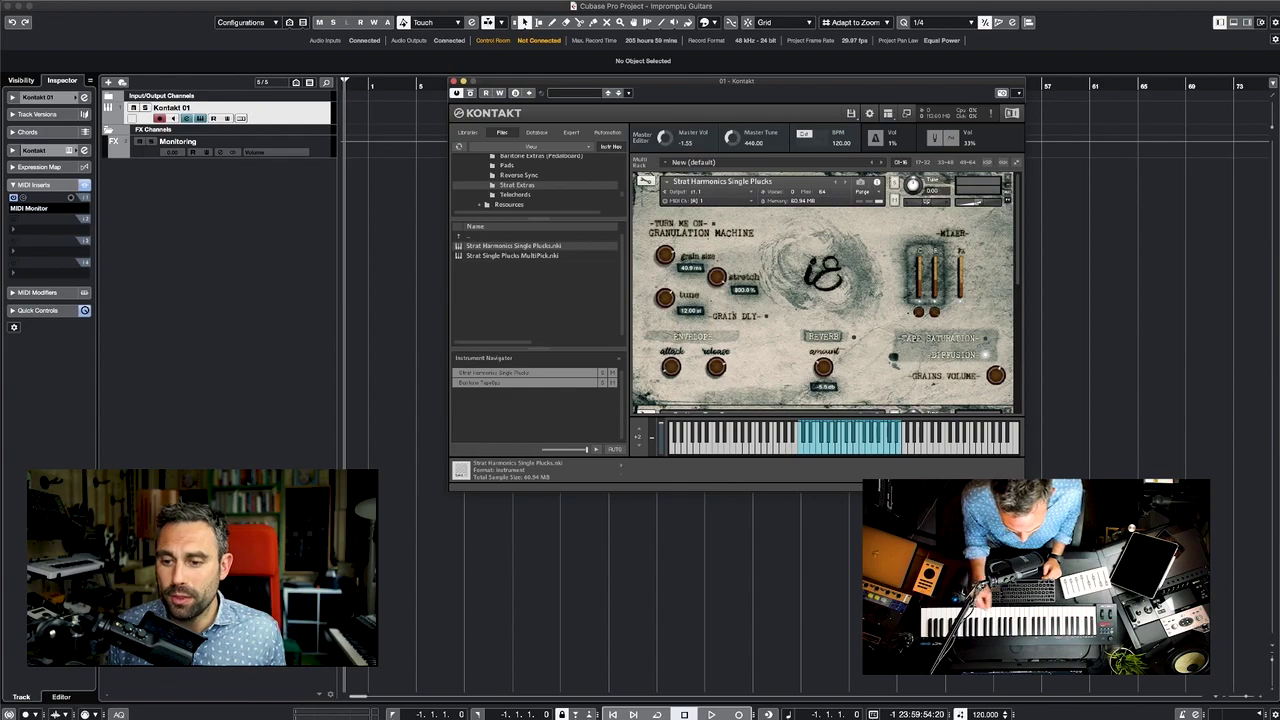
Enlarge the Kontakt window and remove the second instrument, Baritone TapeOps, from the rack.
{"action": "left_click_drag", "start_coordinate": [1020, 486], "coordinate": [1047, 560]}
{"action": "left_click", "coordinate": [1033, 413]}
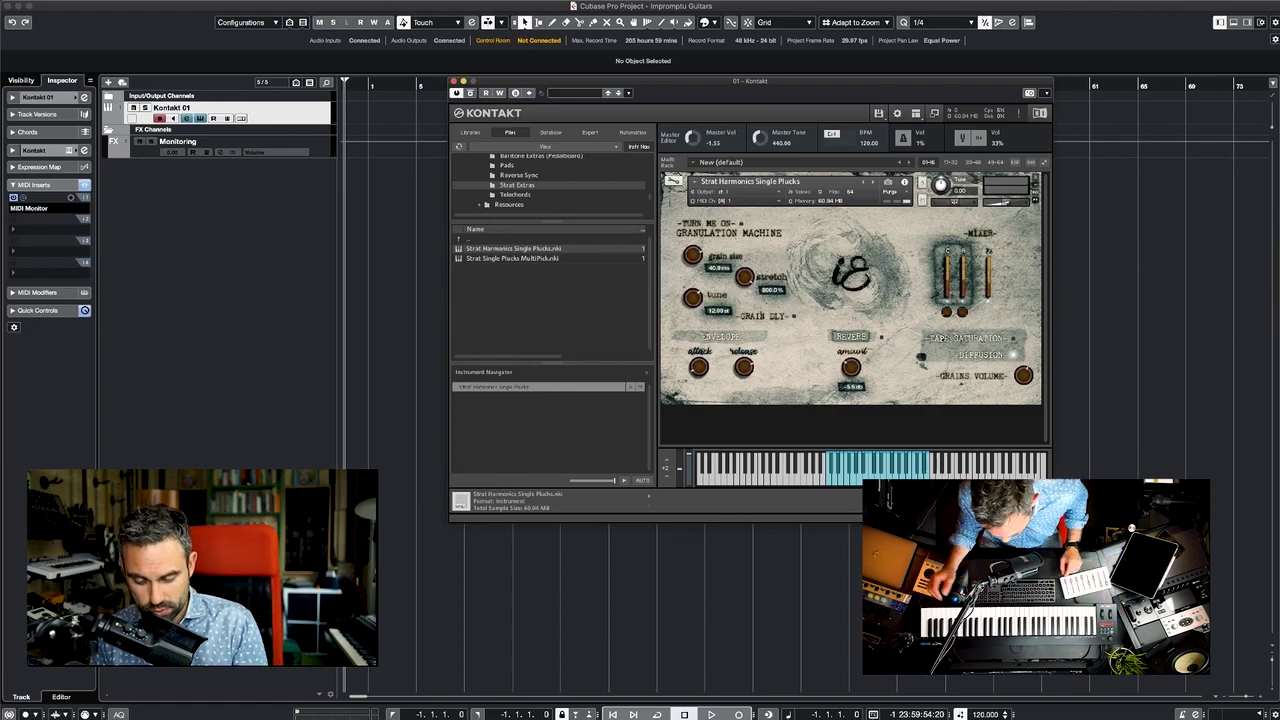
Load Strat Single Plucks MultiPick from the Strat Extras folder in place of Strat Harmonics Single Plucks.
{"action": "left_click", "coordinate": [600, 258]}
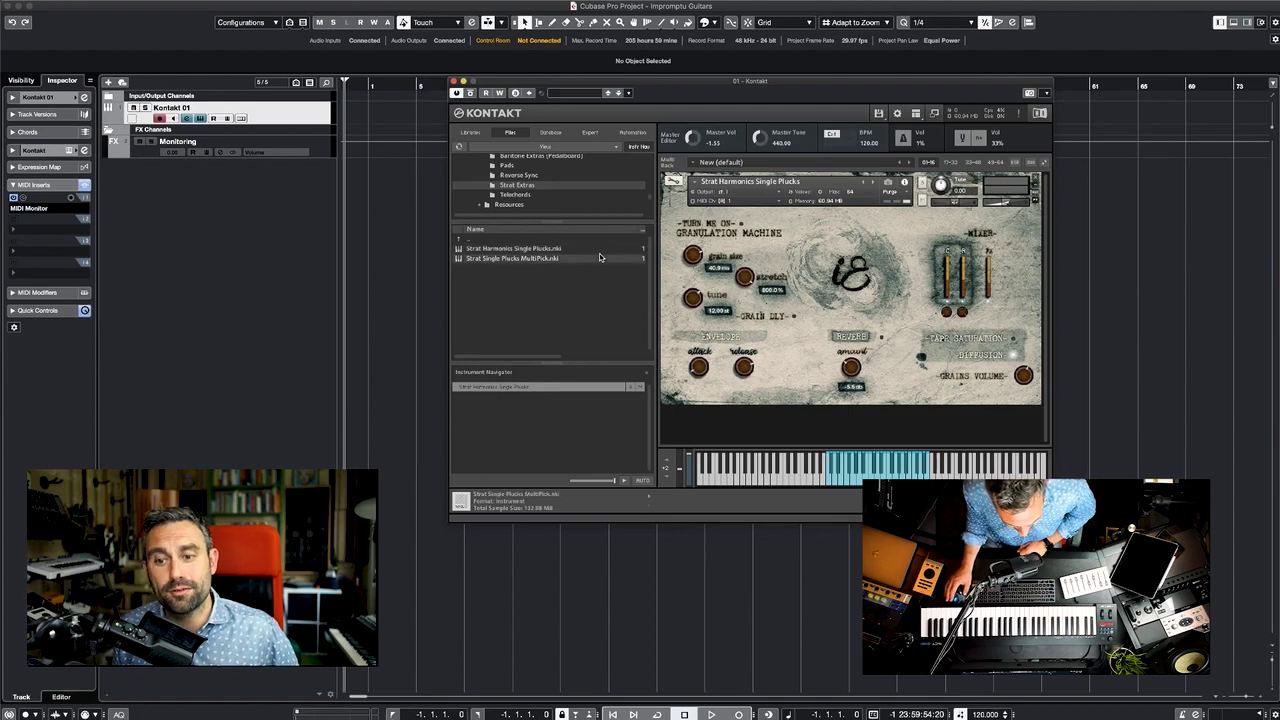
{"action": "double_click", "coordinate": [600, 258]}
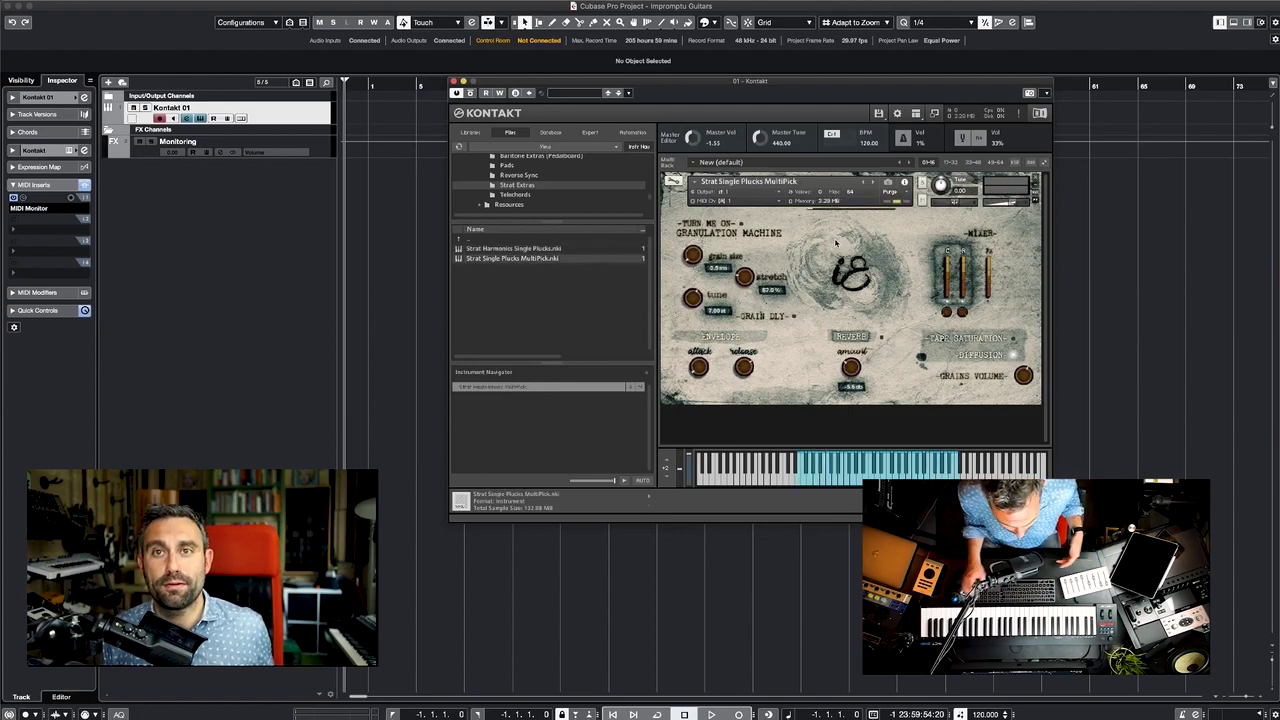